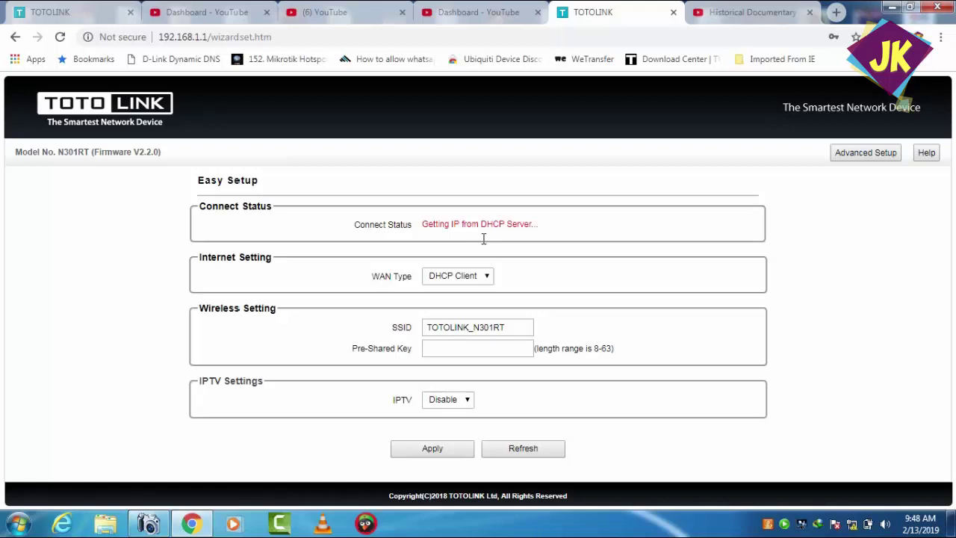
# - Review the quick-setup WAN Type (kept at DHCP Client), Pre-Shared Key and SSID fields, then go to Advanced Setup
pyautogui.click(483, 277)
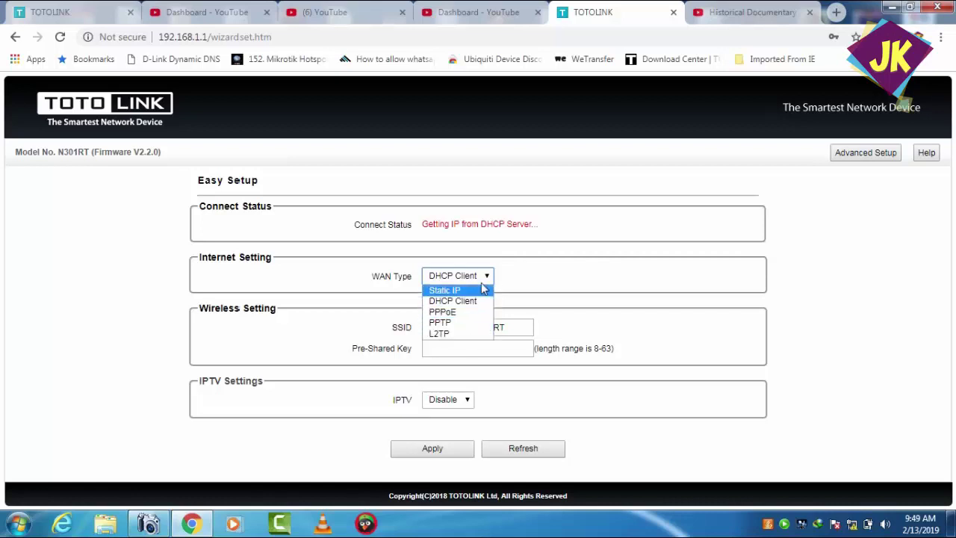
pyautogui.click(589, 329)
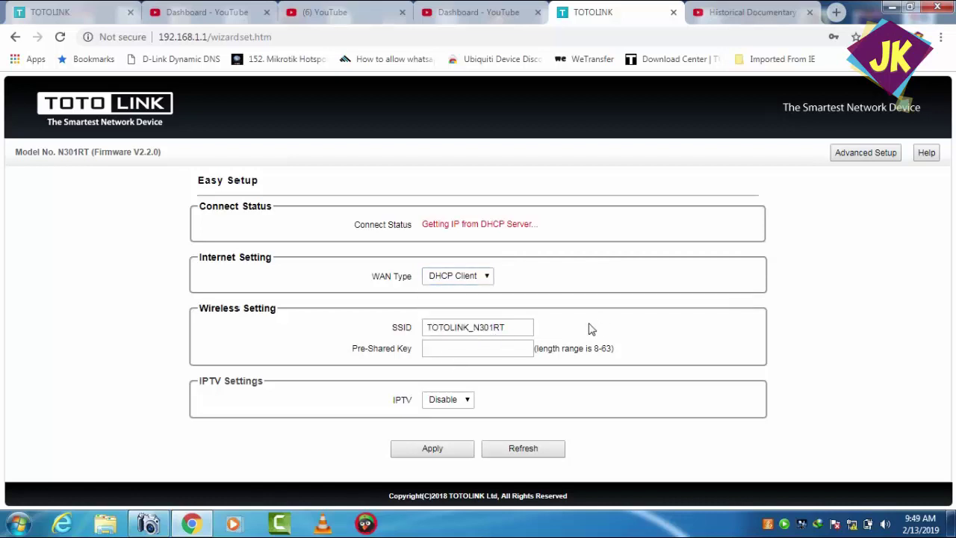
pyautogui.click(463, 350)
pyautogui.click(558, 331)
pyautogui.click(508, 329)
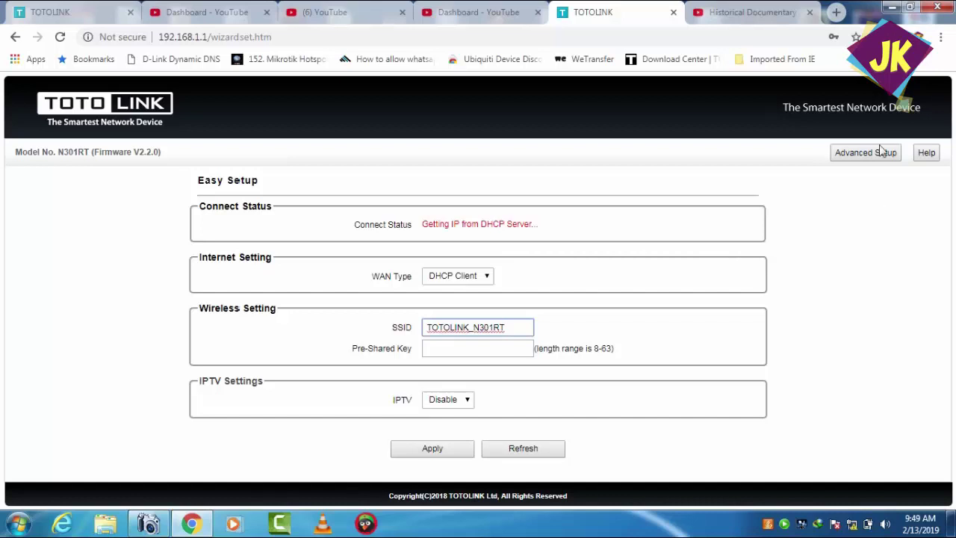
pyautogui.click(859, 156)
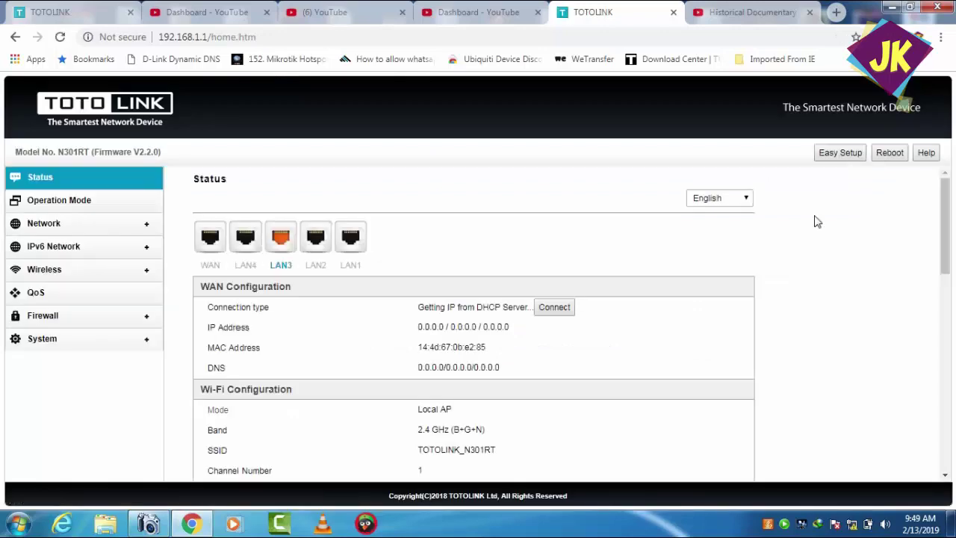
# - Continue in Router Mode with WAN Type left at DHCP Client, through to wireless Basic Settings
pyautogui.moveTo(946, 212); pyautogui.dragTo(946, 226)
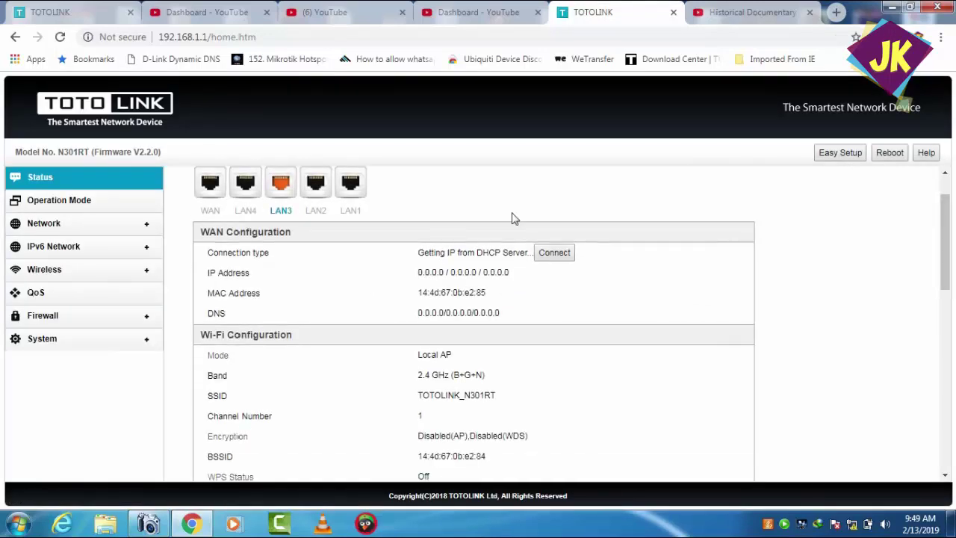
pyautogui.click(79, 204)
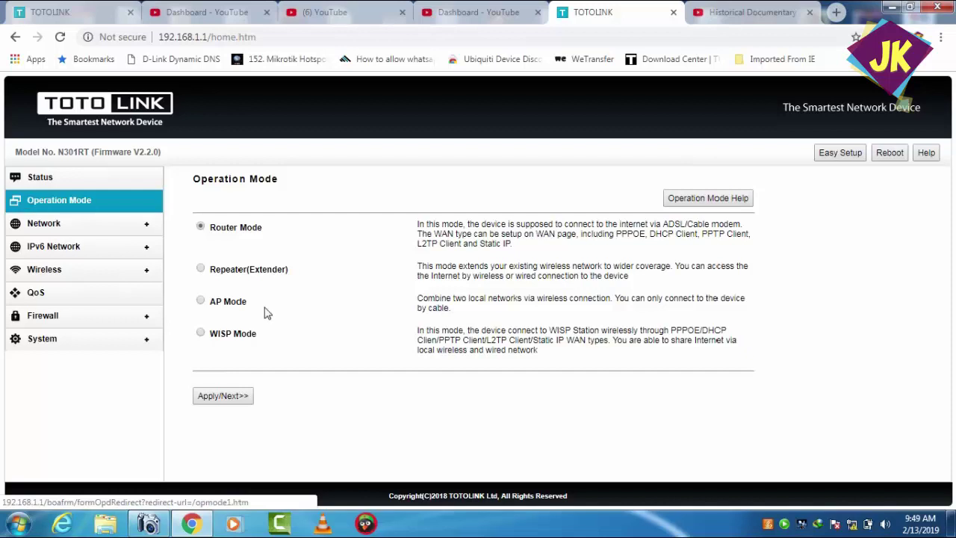
pyautogui.click(222, 395)
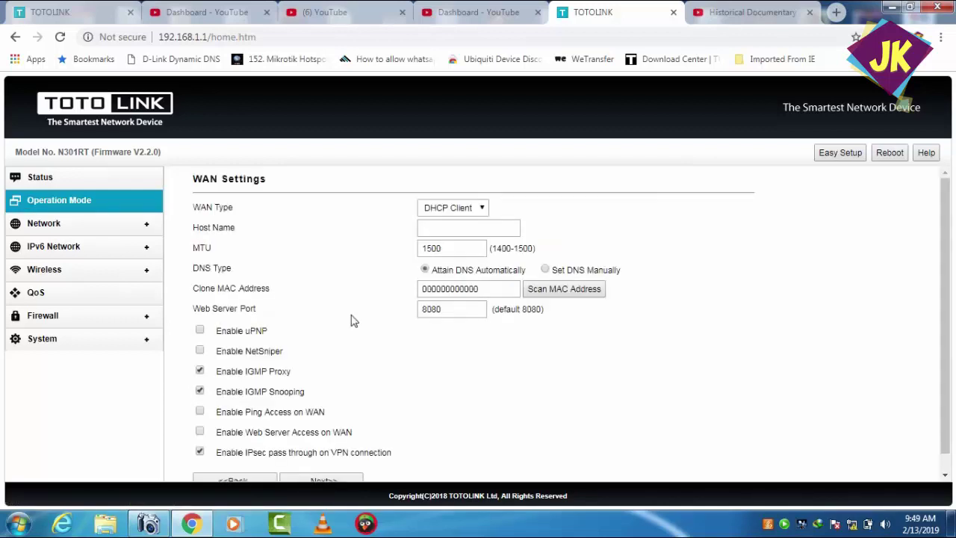
pyautogui.click(485, 208)
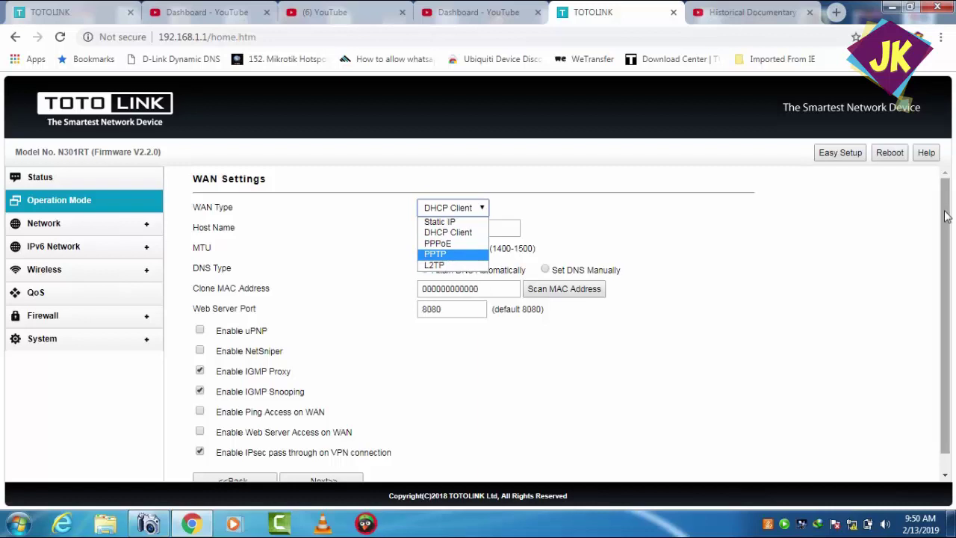
pyautogui.scroll(-1, 947, 216)
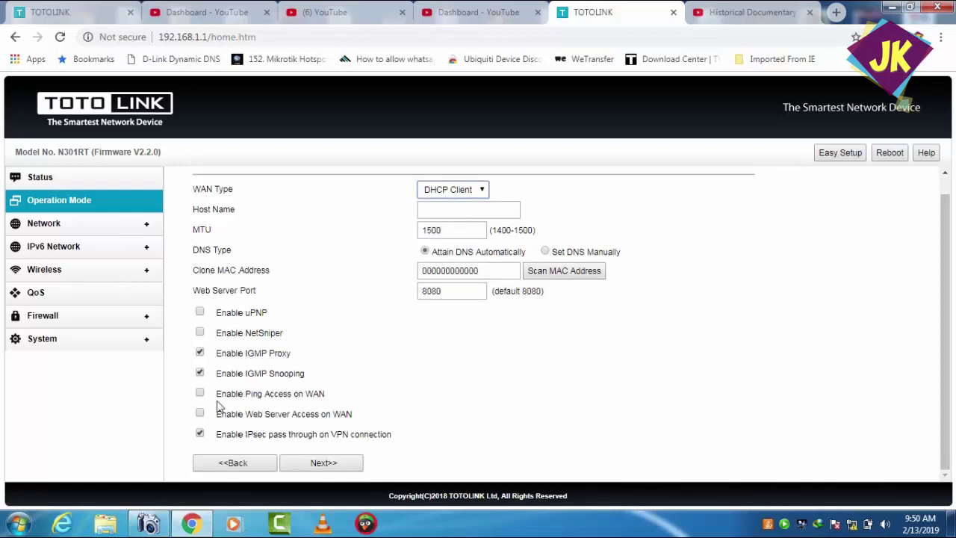
pyautogui.click(331, 465)
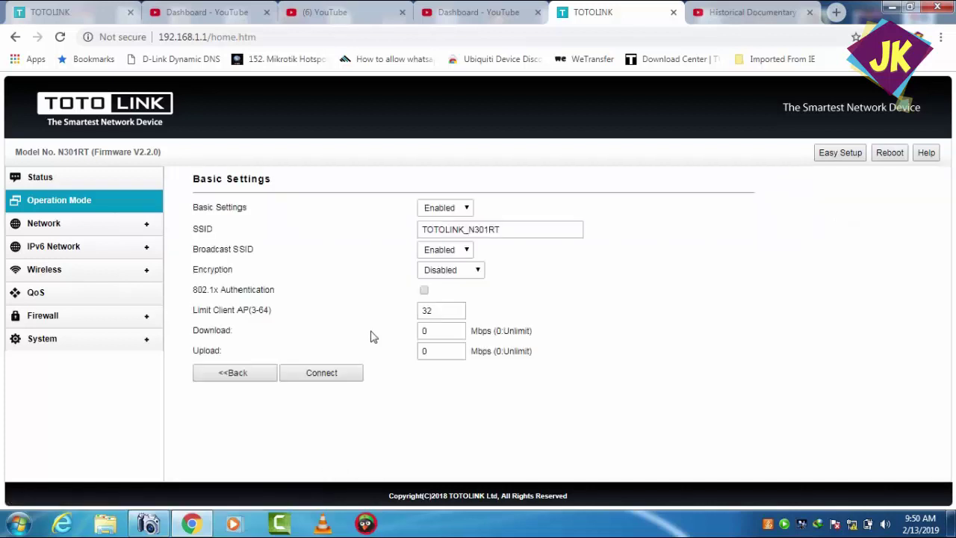
# - Change the wireless encryption to WPA2, then go back to the Operation Mode page
pyautogui.click(514, 227)
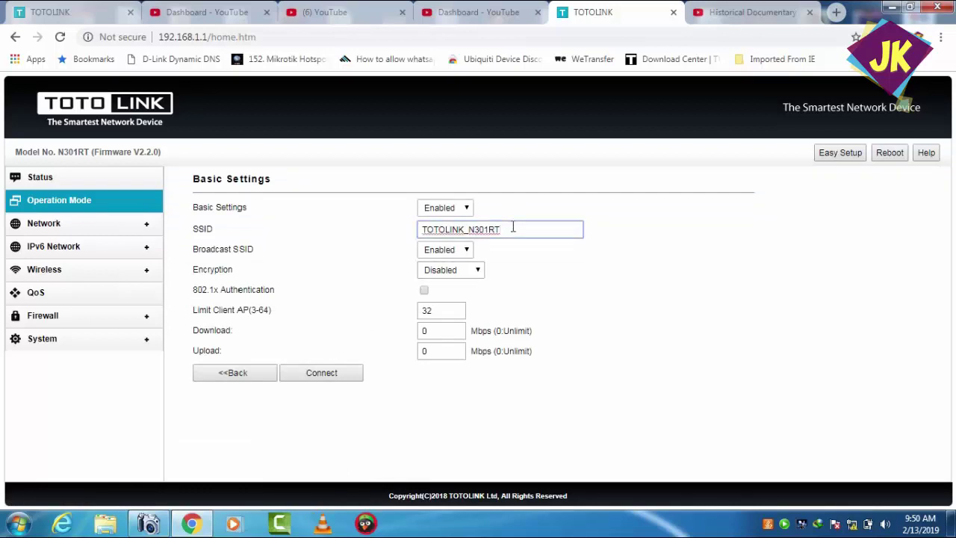
pyautogui.click(478, 275)
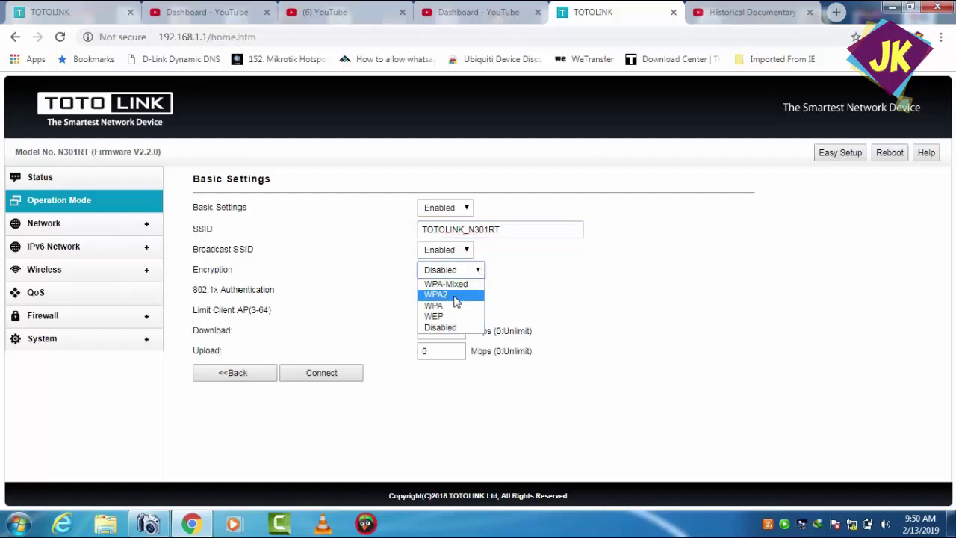
pyautogui.click(452, 295)
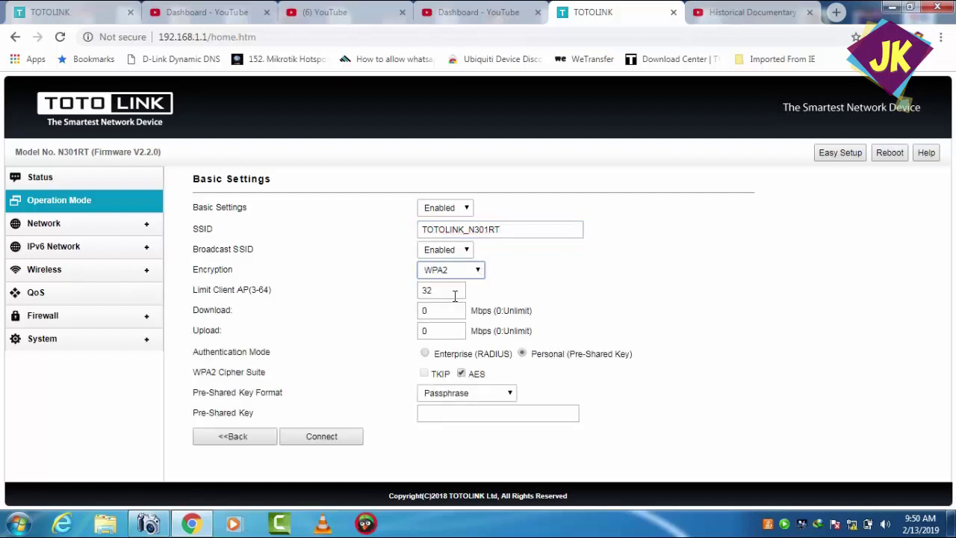
pyautogui.click(471, 413)
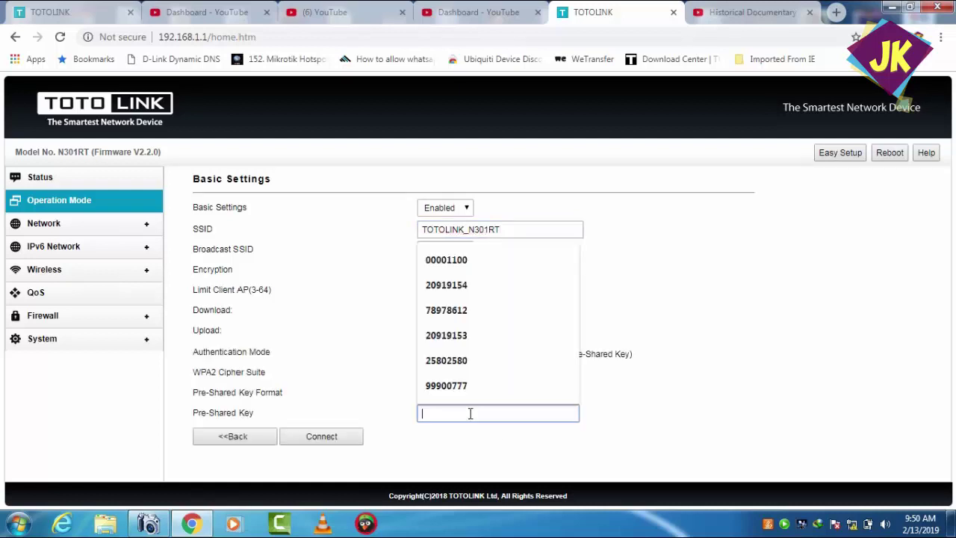
pyautogui.click(657, 394)
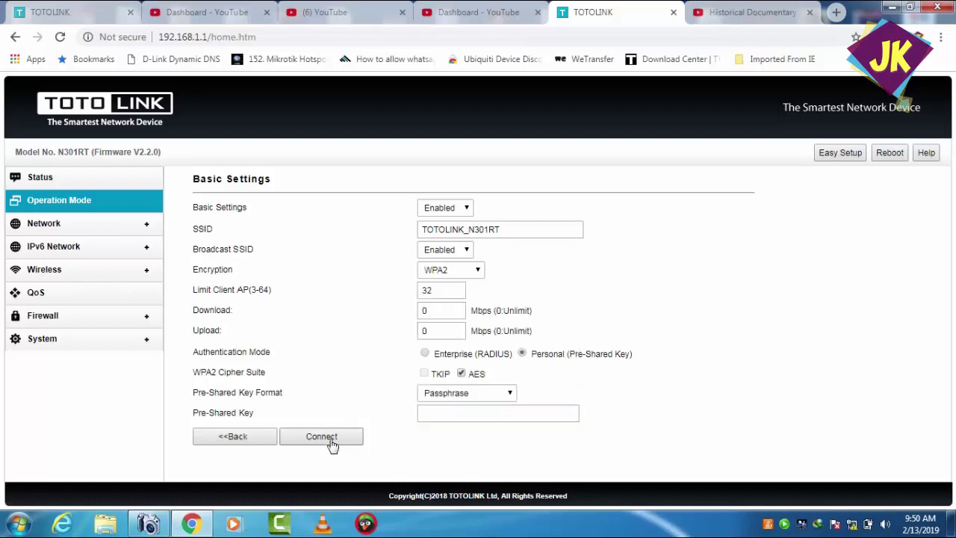
pyautogui.click(54, 203)
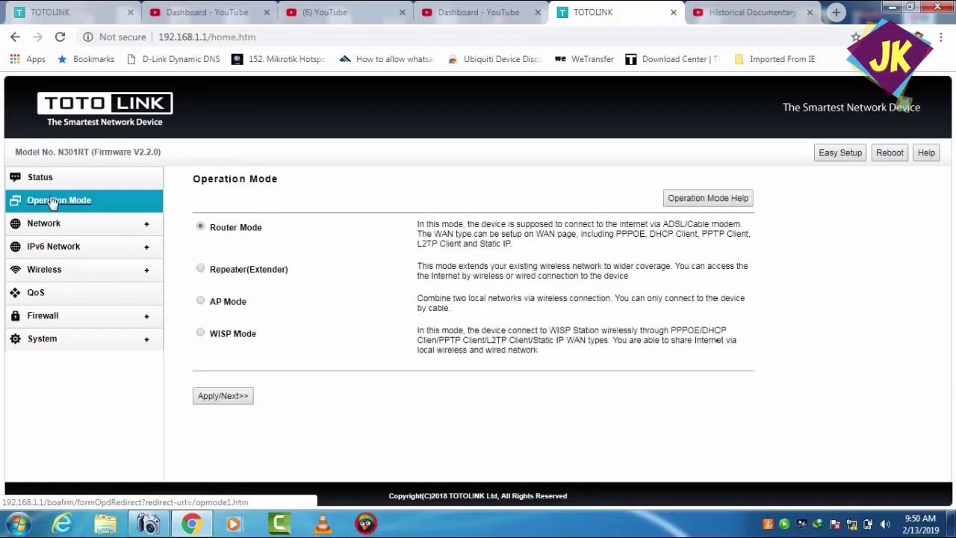
# - Apply Repeater(Extender) mode, scan for networks, and connect to Dubai Sky Net M3
pyautogui.click(201, 270)
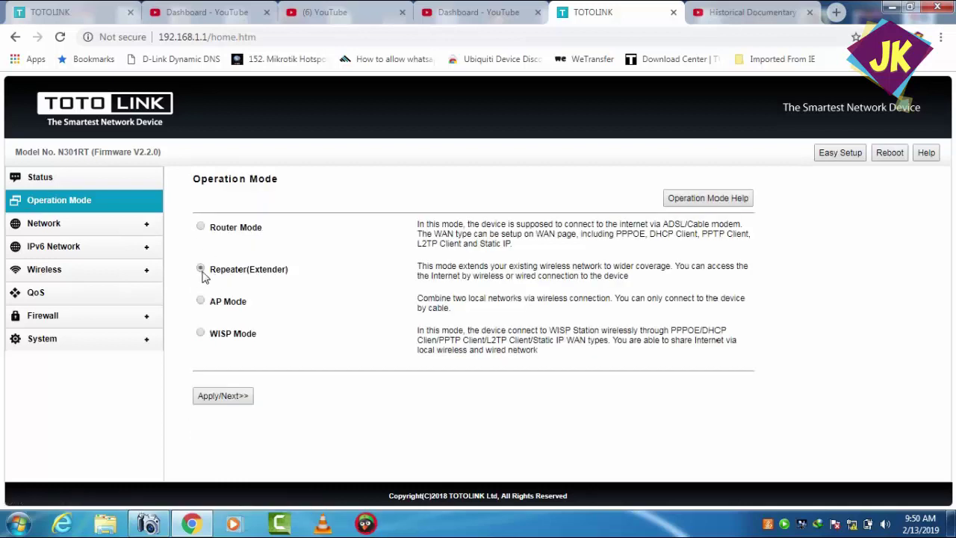
pyautogui.click(218, 397)
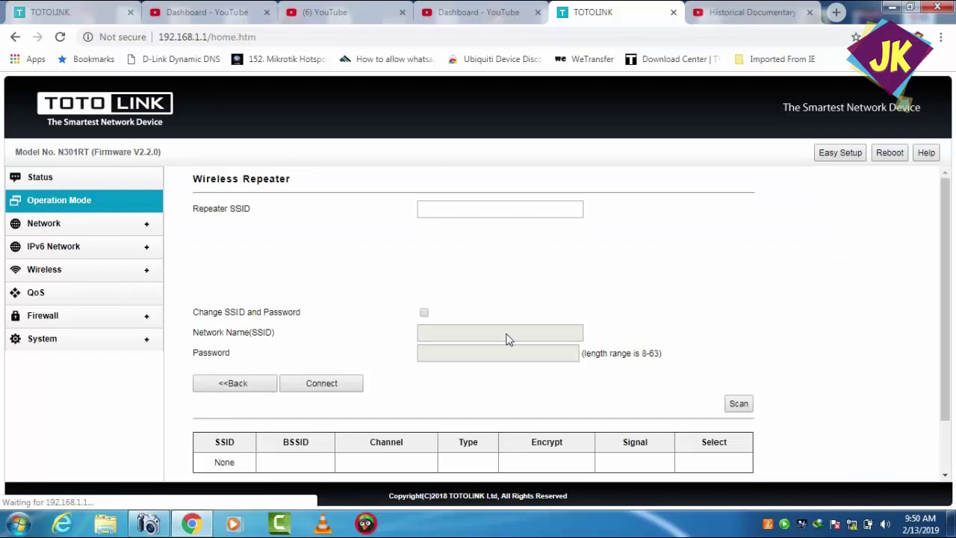
pyautogui.scroll(-1, 945, 241)
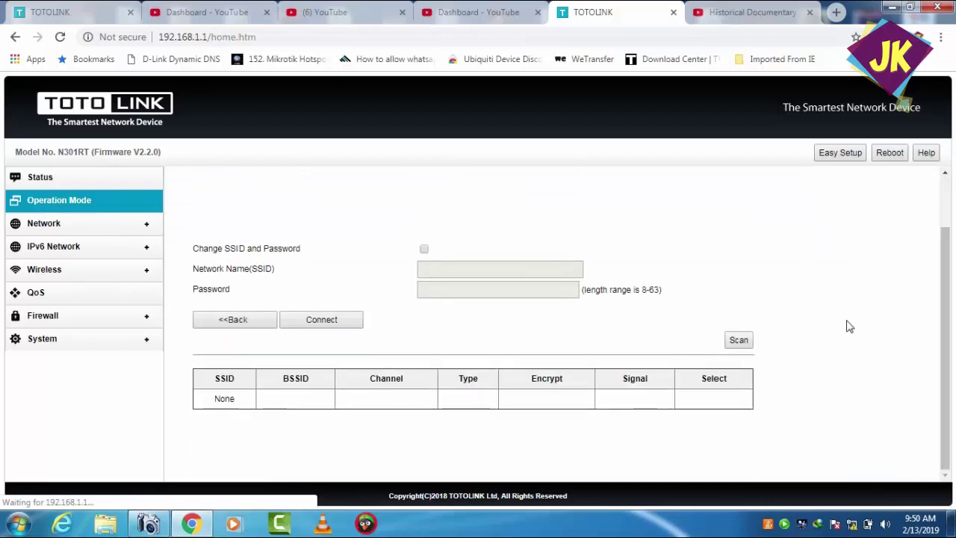
pyautogui.click(739, 340)
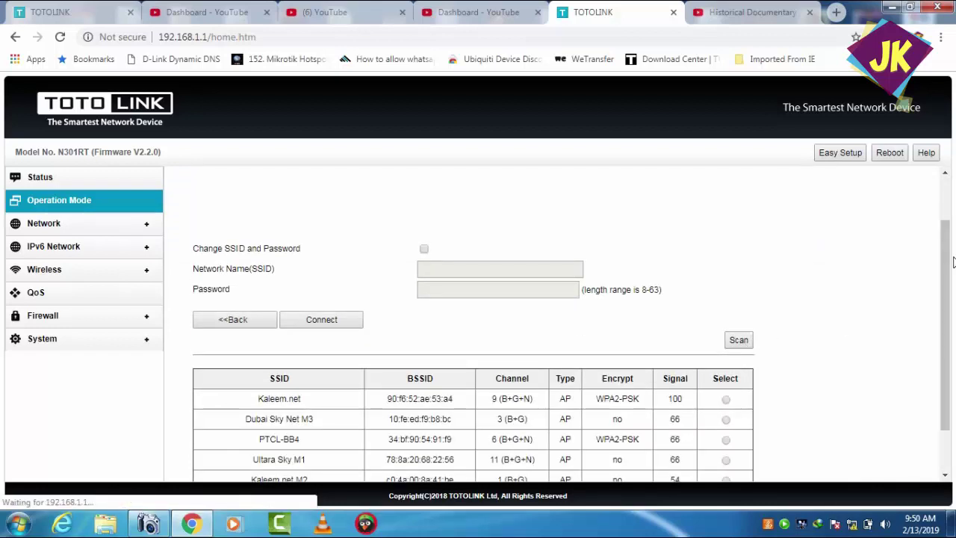
pyautogui.scroll(-1, 943, 284)
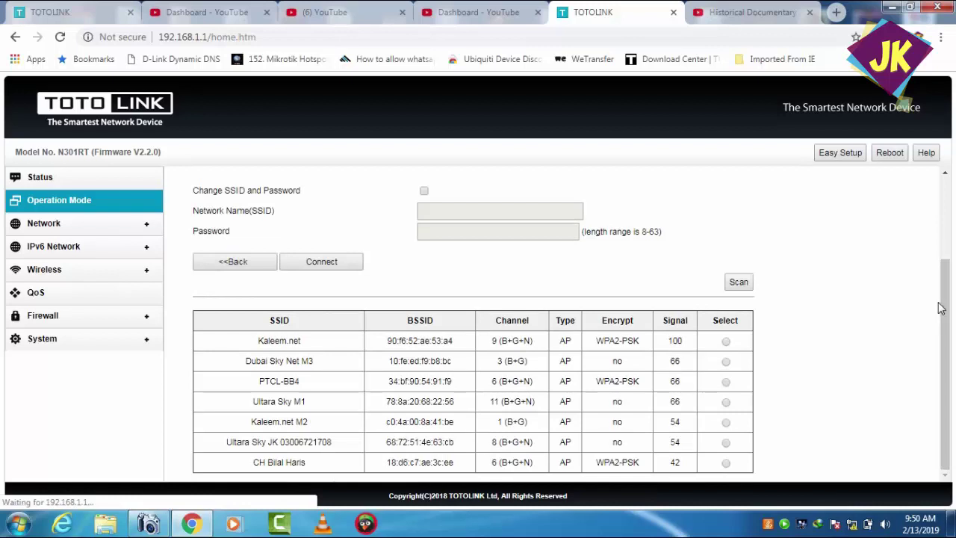
pyautogui.click(724, 362)
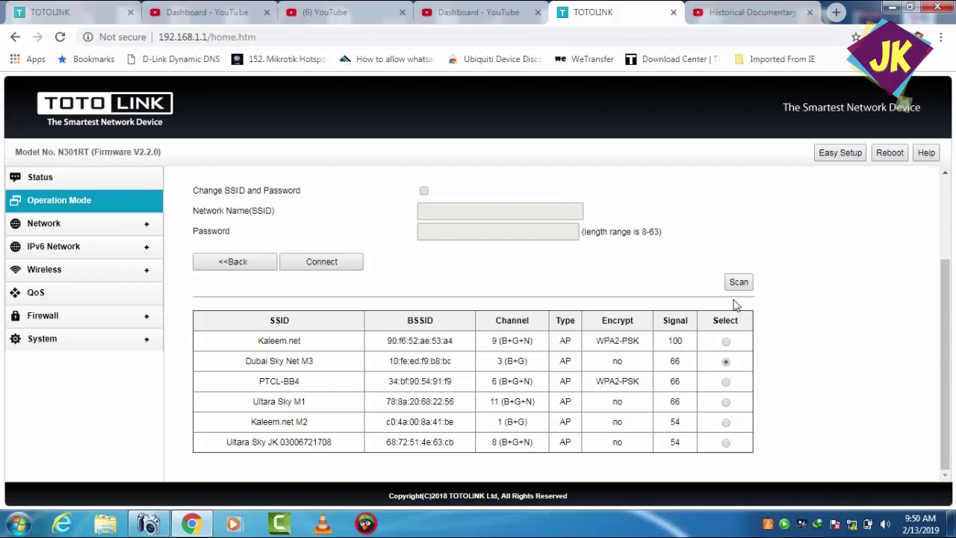
pyautogui.click(347, 268)
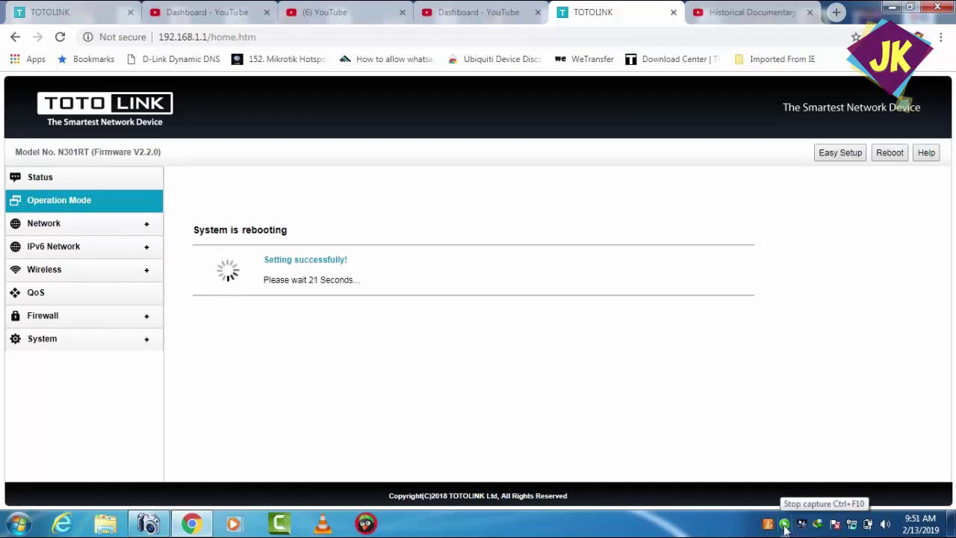
# - Wait out the reboot countdown until Chrome reports 192.168.1.1 can't be reached
pyautogui.rightClick(784, 525)
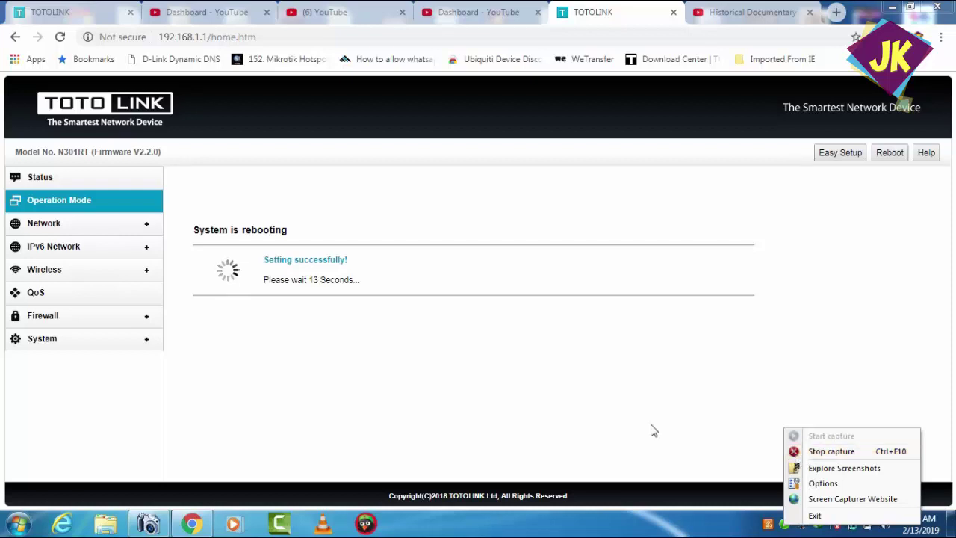
pyautogui.click(564, 412)
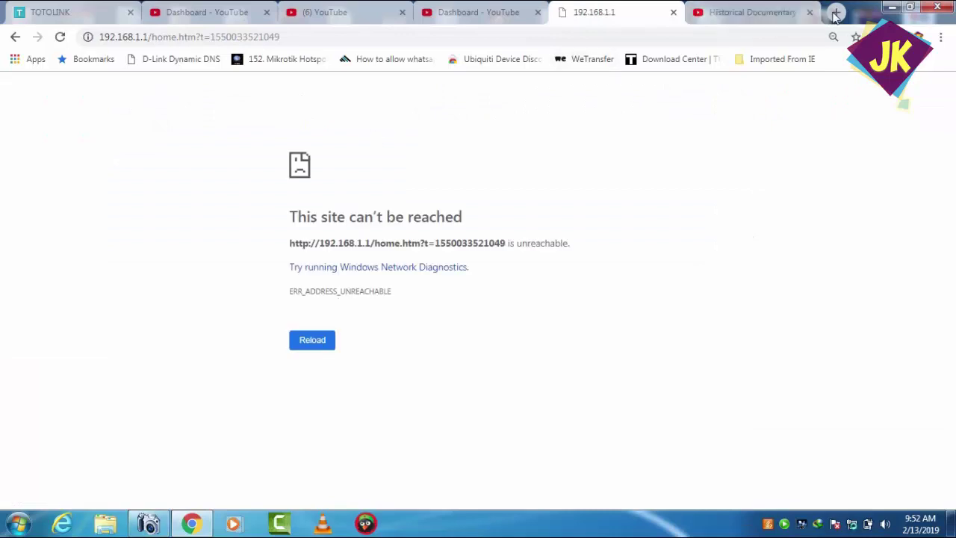
# - Load kaleem.net from the address bar to test the internet connection
pyautogui.click(788, 37)
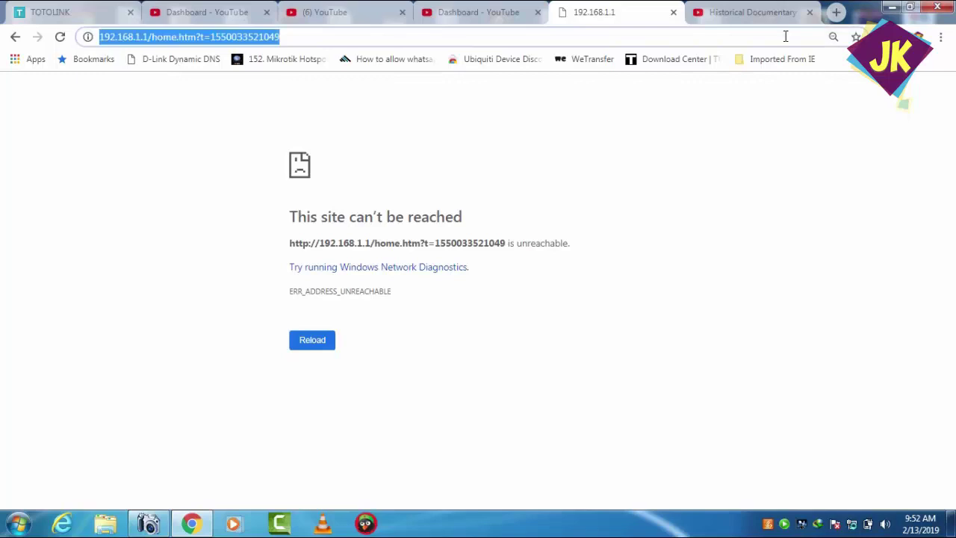
pyautogui.write('k')
pyautogui.press('Return')
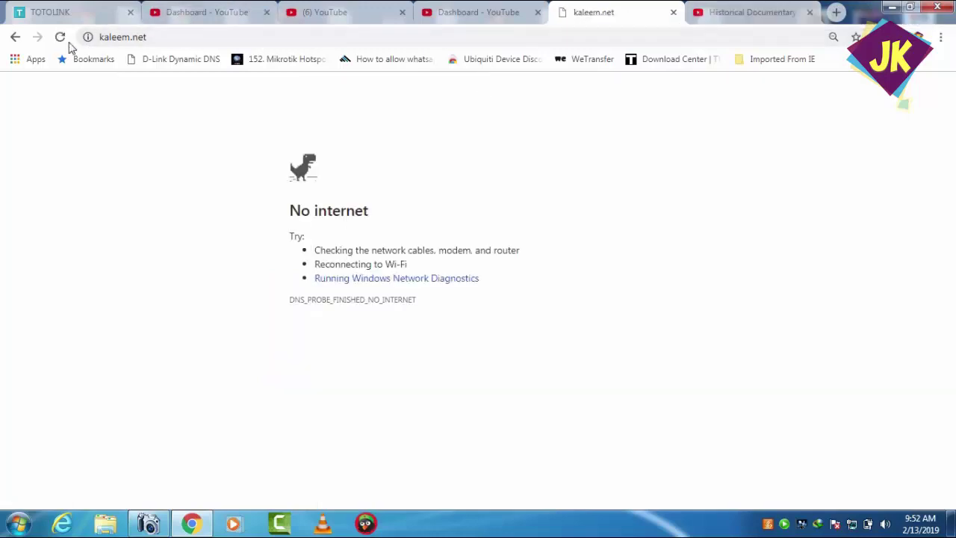
# - Log in to the Kaleem.Net hotspot with the saved username and password, retrying the password once
pyautogui.click(60, 38)
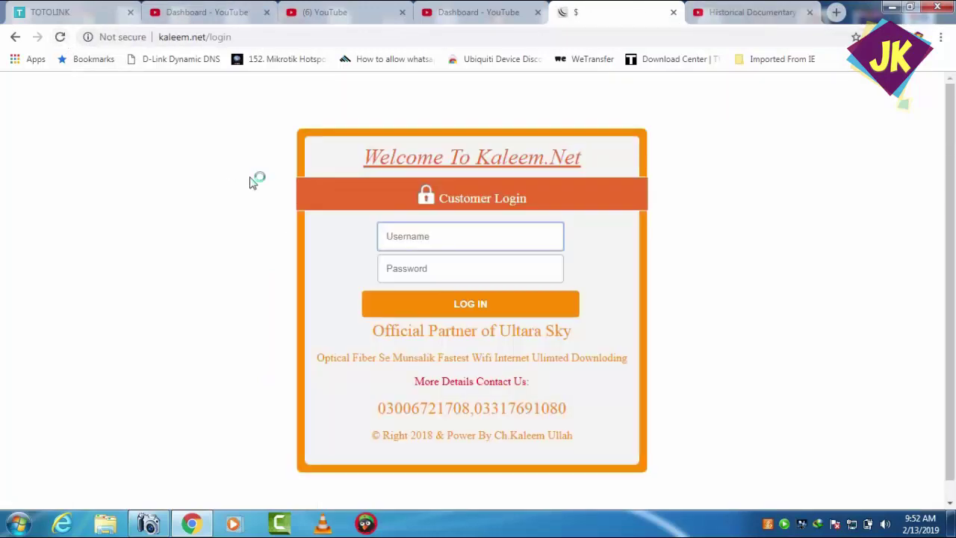
pyautogui.click(402, 243)
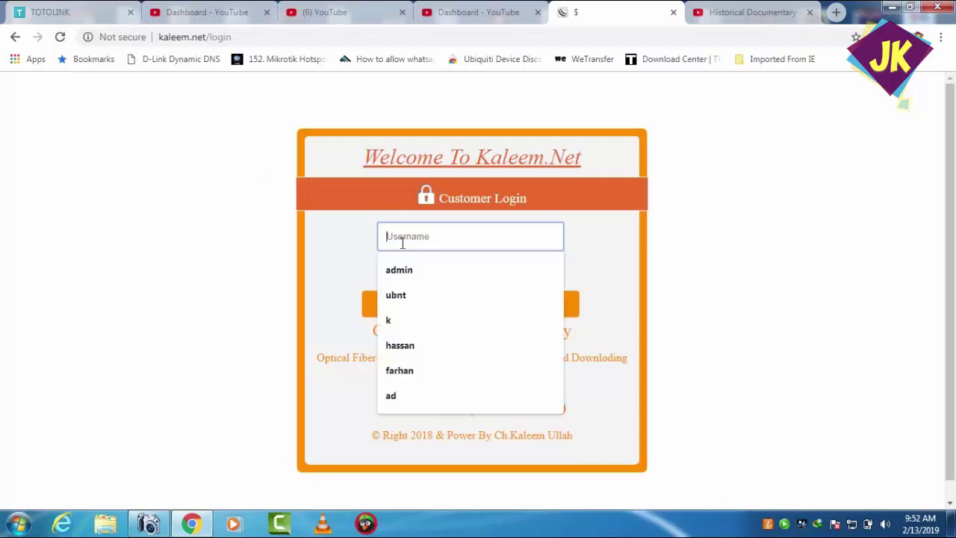
pyautogui.click(397, 276)
pyautogui.click(397, 275)
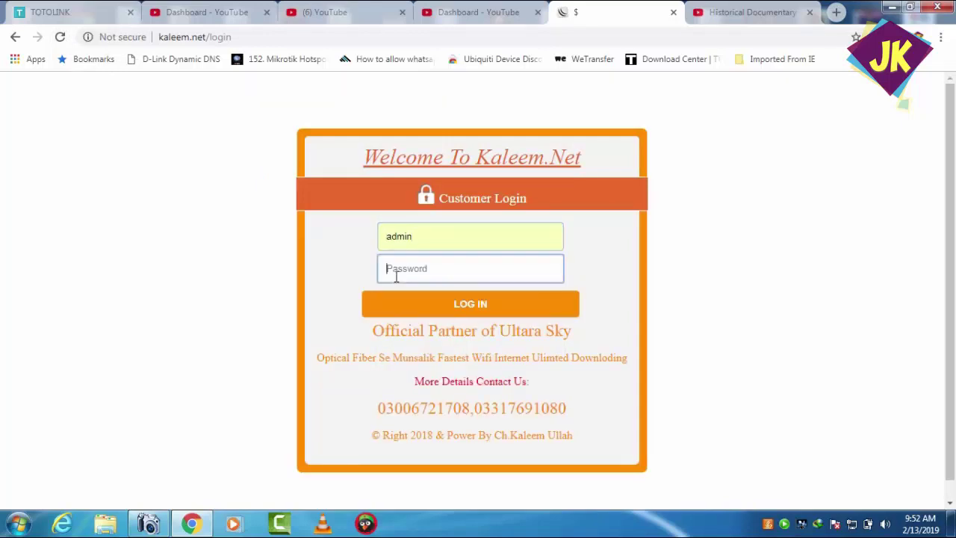
pyautogui.write('123456')
pyautogui.press('Return')
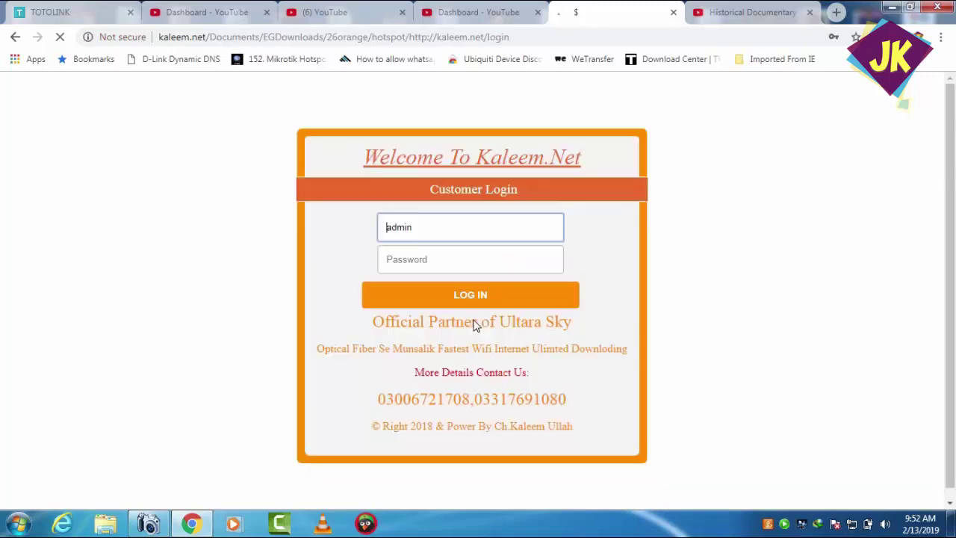
pyautogui.click(437, 269)
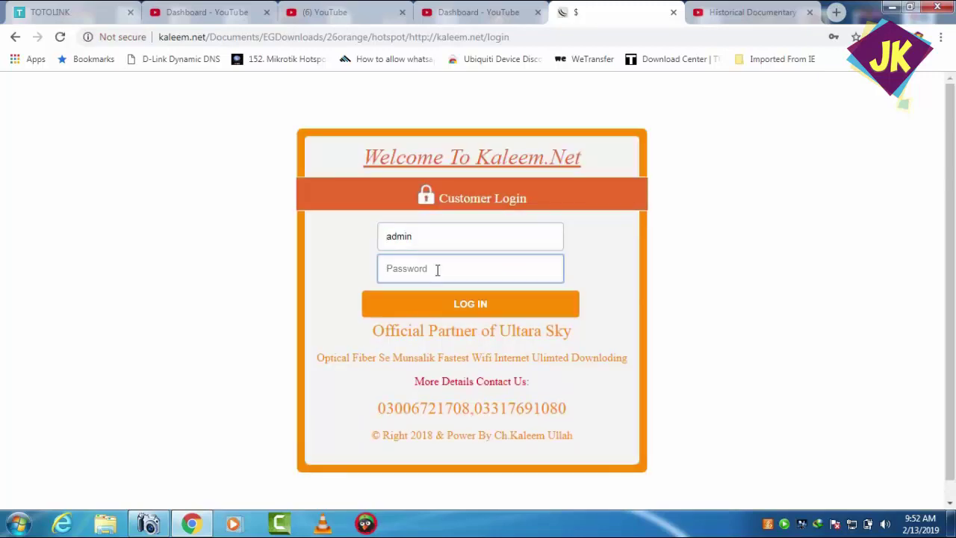
pyautogui.write('1234')
pyautogui.press('Return')
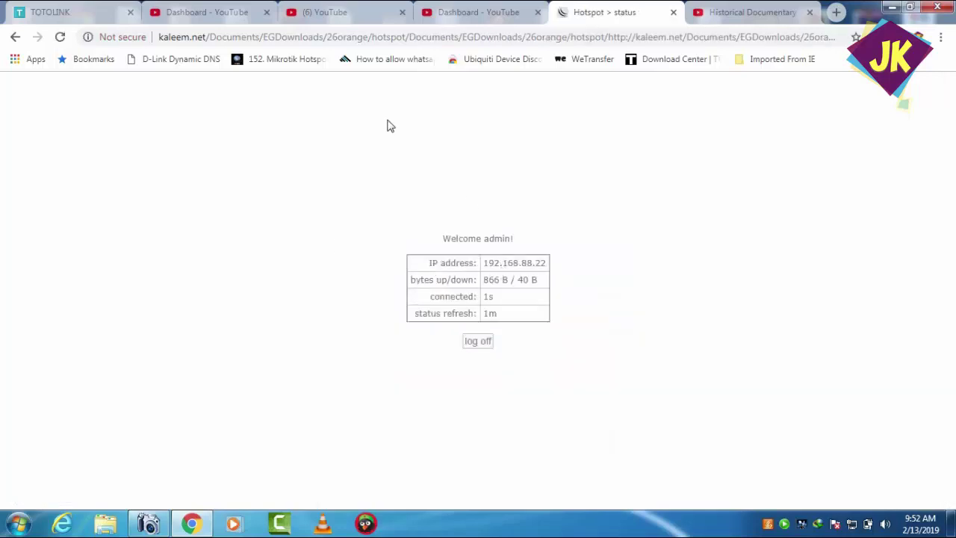
# - Try loading YouTube three times to confirm it's unreachable, then revisit kaleem.net
pyautogui.click(359, 39)
pyautogui.write('y')
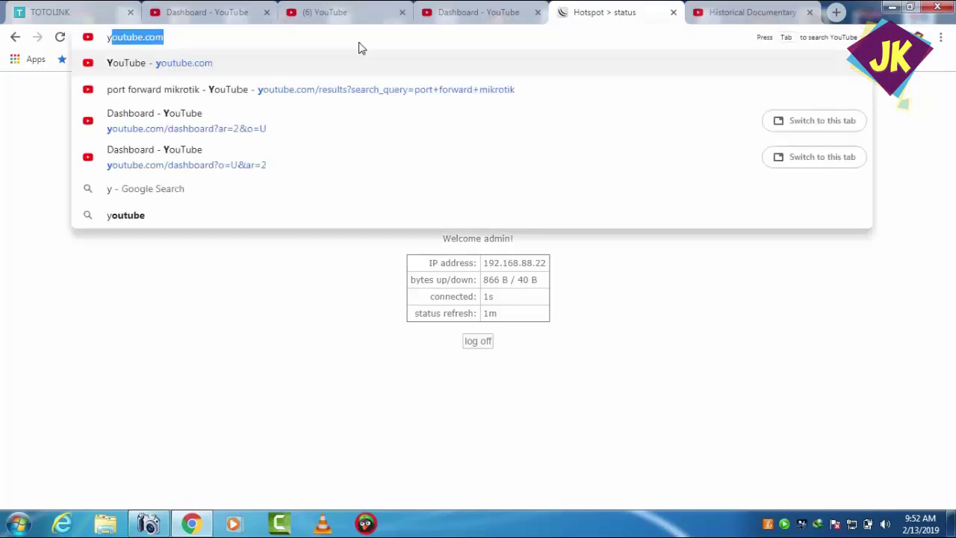
pyautogui.press('Return')
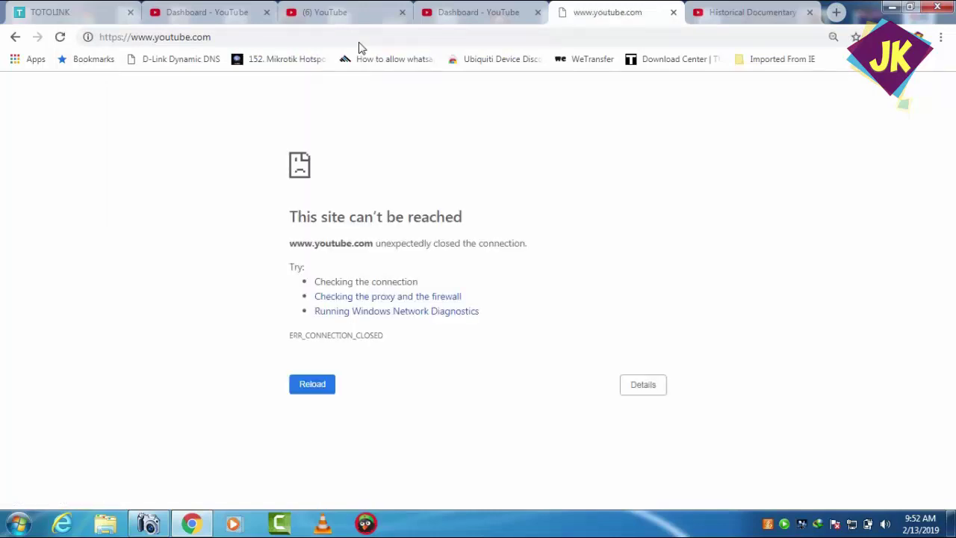
pyautogui.click(359, 42)
pyautogui.press('Return')
pyautogui.click(360, 42)
pyautogui.press('Return')
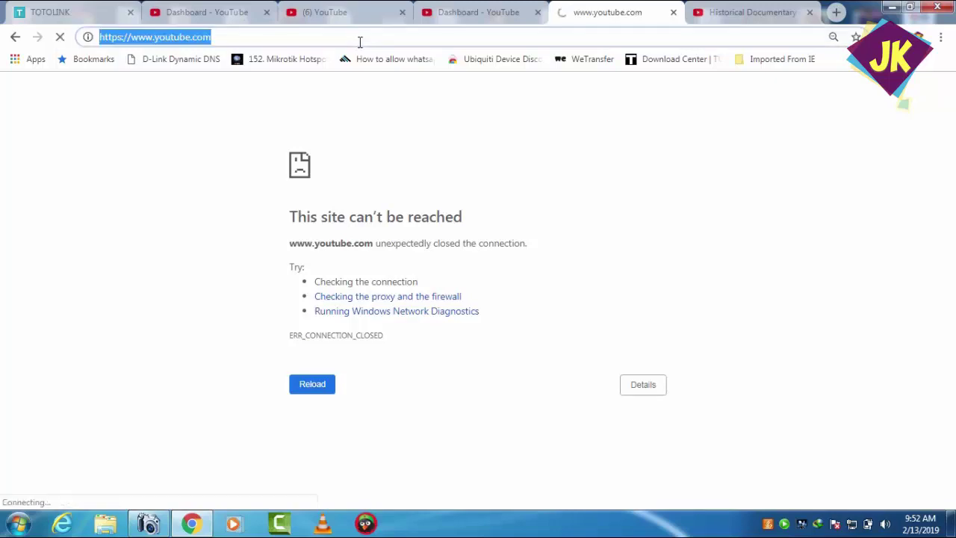
pyautogui.write('kaleem.net')
pyautogui.press('Return')
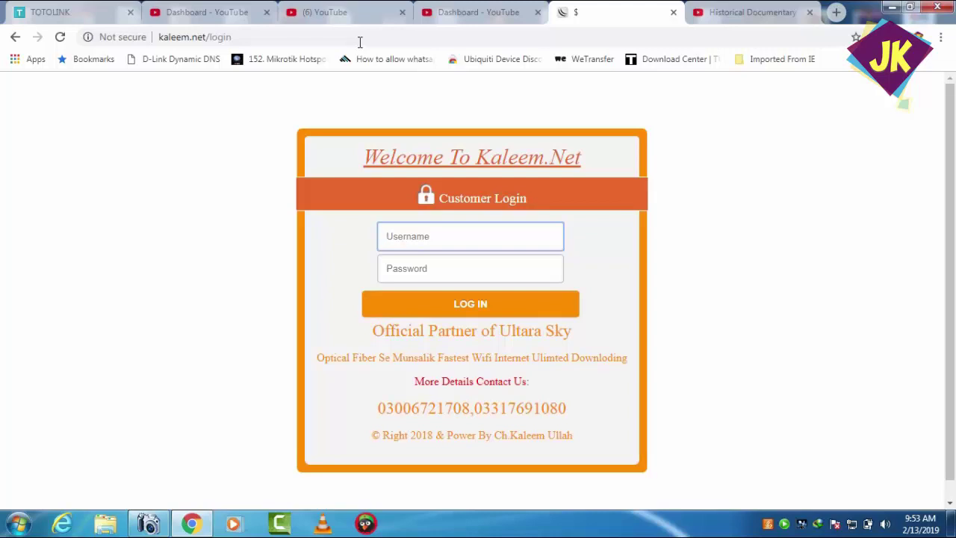
# - Open 192.168.1.1 and enter admin as the router login username
pyautogui.click(359, 41)
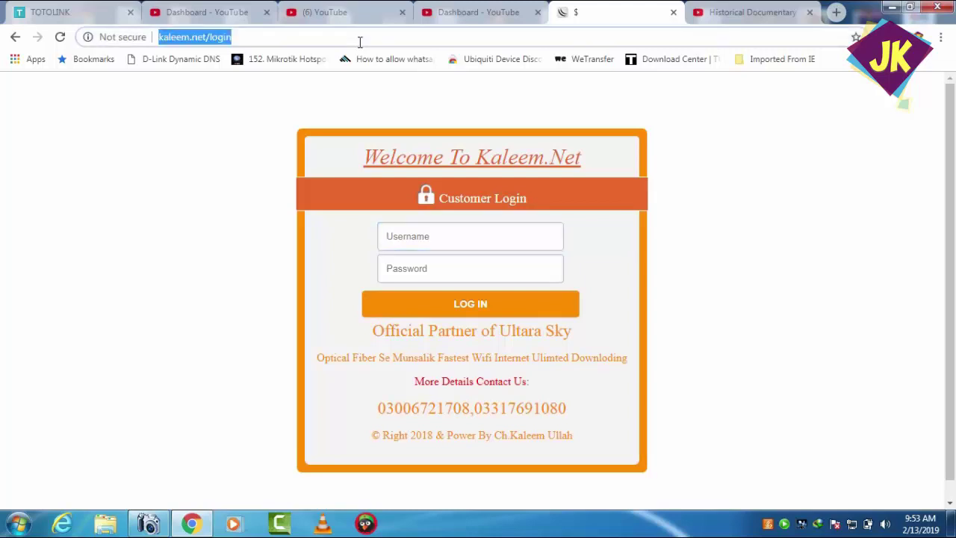
pyautogui.write('1')
pyautogui.press('Return')
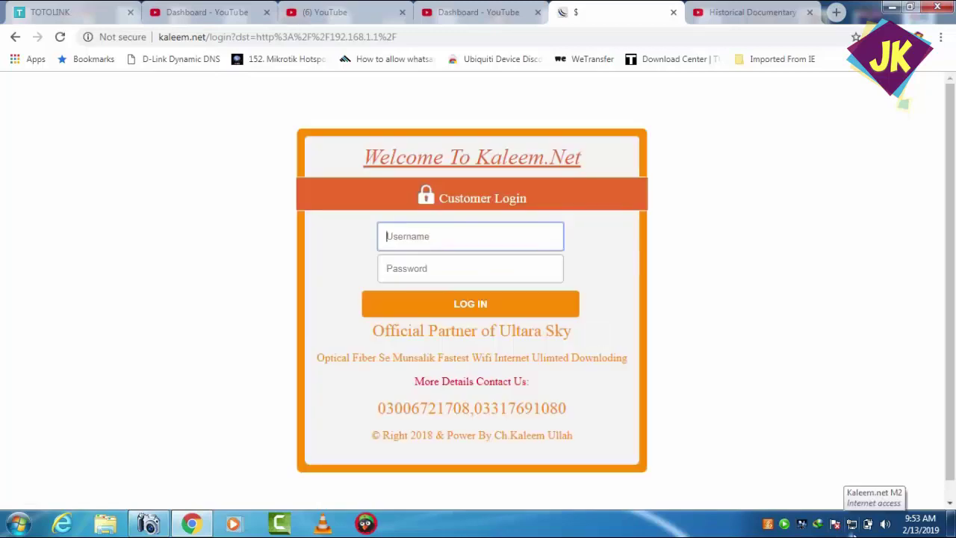
pyautogui.click(786, 526)
pyautogui.rightClick(786, 526)
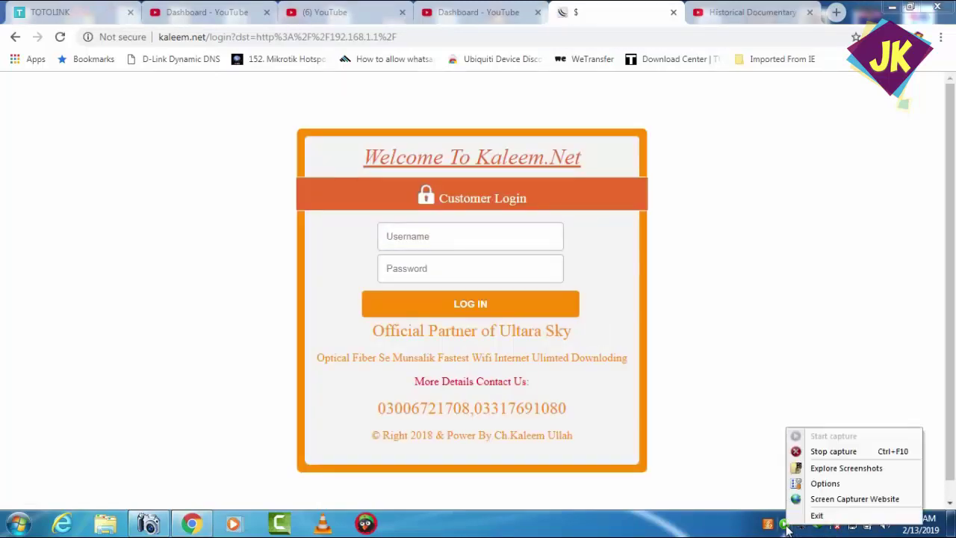
pyautogui.click(836, 452)
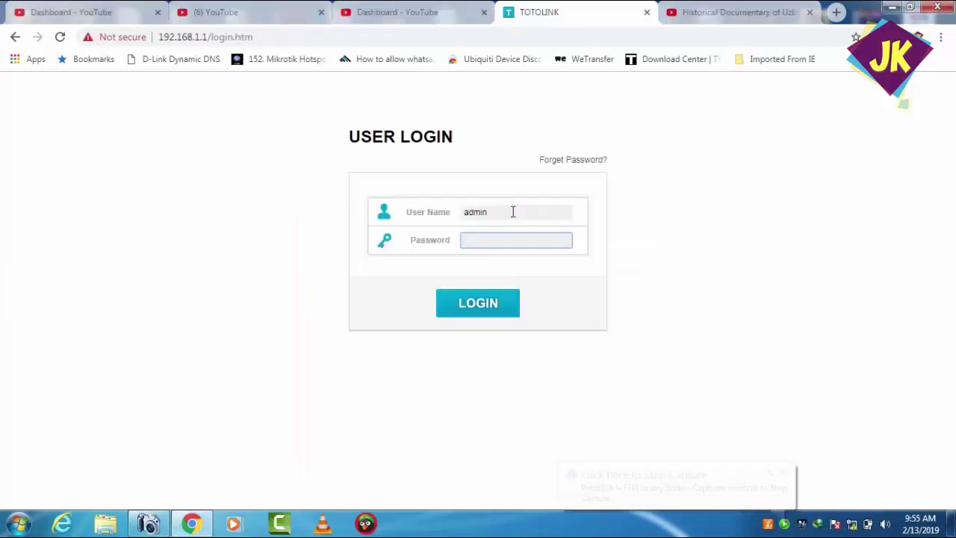
pyautogui.write('admin')
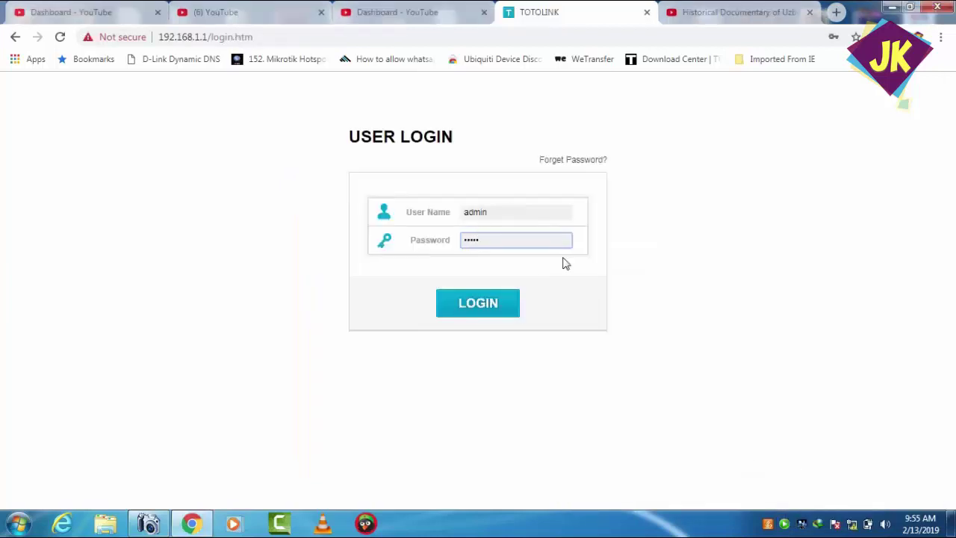
# - Log in to the router and open Operation Mode under Advanced Setup
pyautogui.click(483, 314)
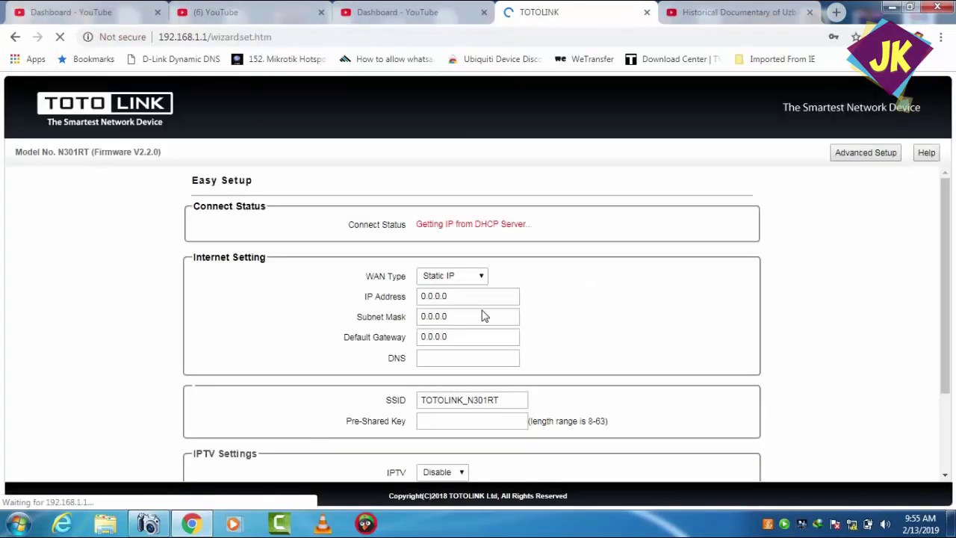
pyautogui.click(864, 155)
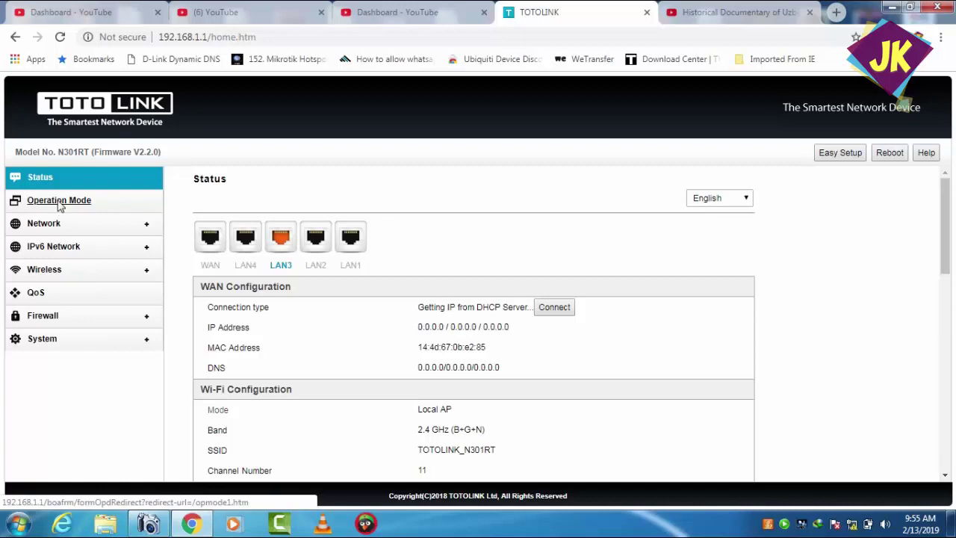
pyautogui.click(60, 205)
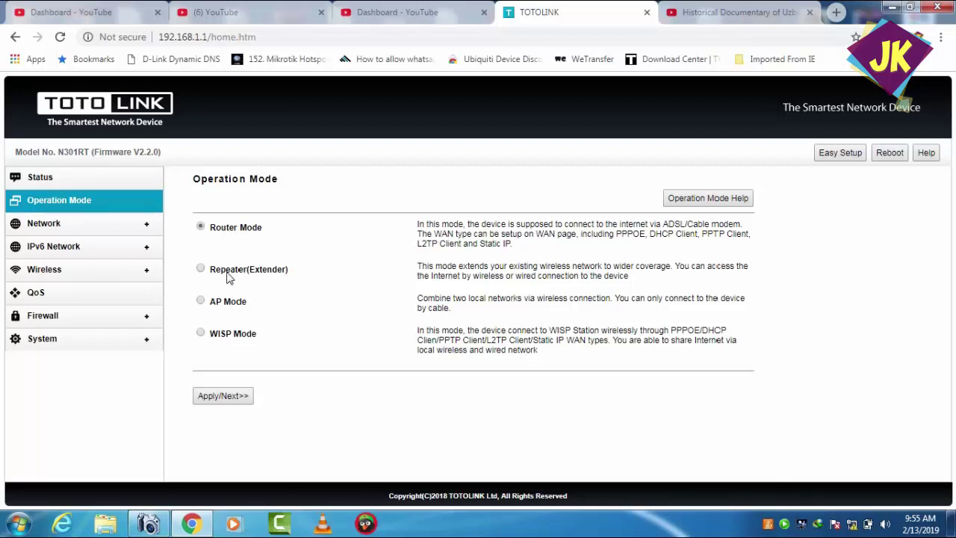
pyautogui.click(200, 301)
pyautogui.click(240, 398)
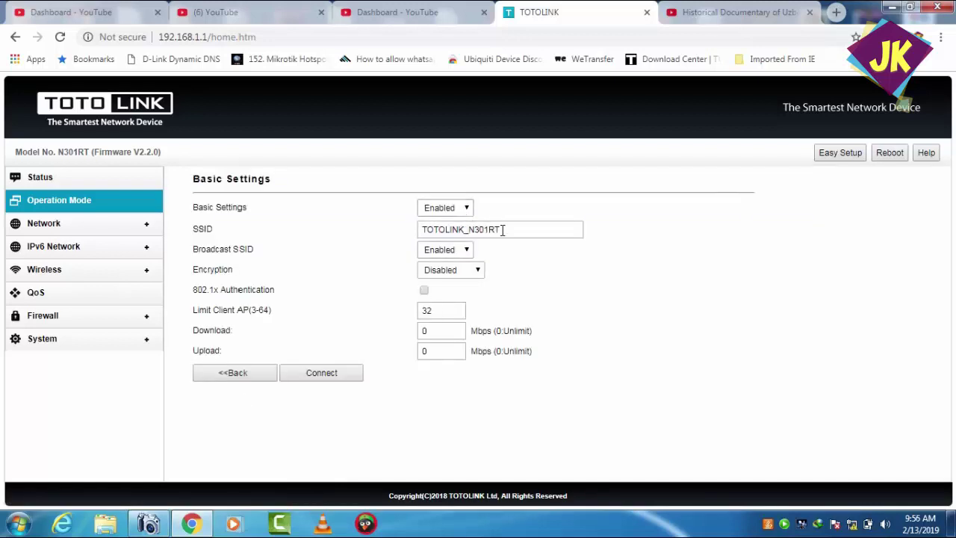
pyautogui.moveTo(508, 236); pyautogui.dragTo(384, 241)
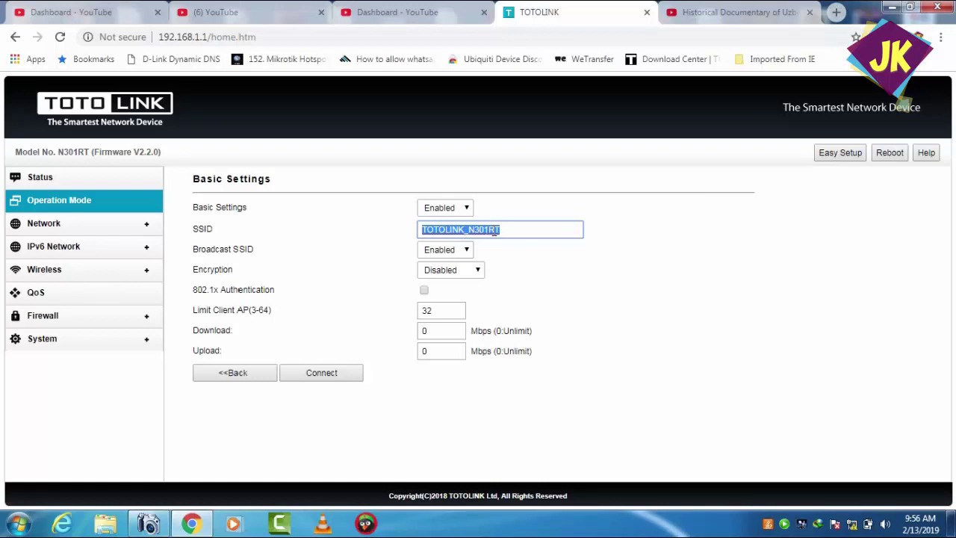
pyautogui.write('kal')
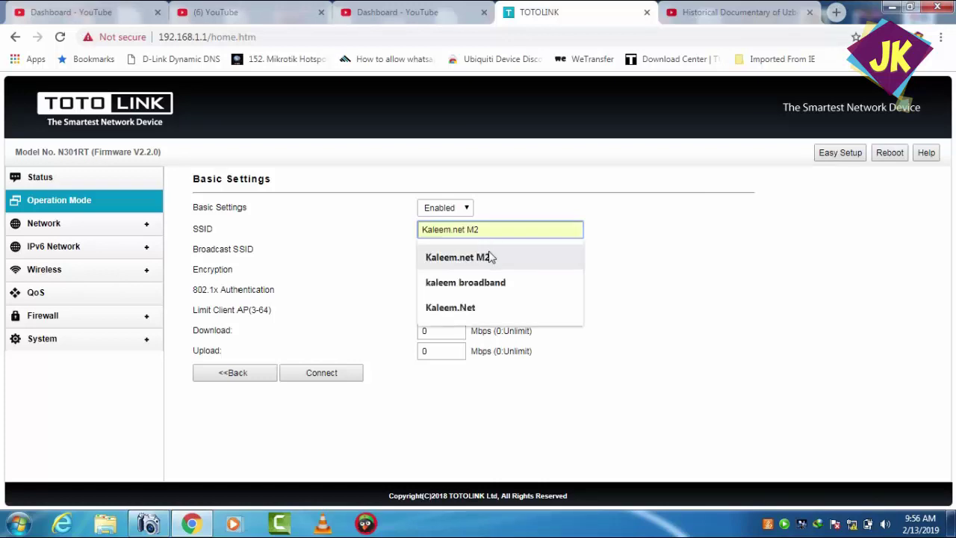
pyautogui.click(478, 257)
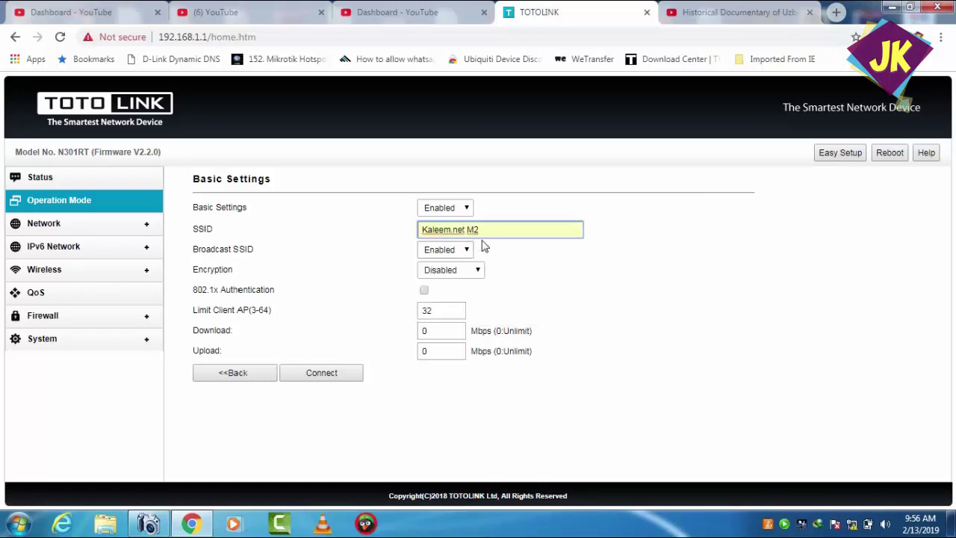
pyautogui.press('BackSpace')
pyautogui.press('BackSpace')
pyautogui.press('BackSpace')
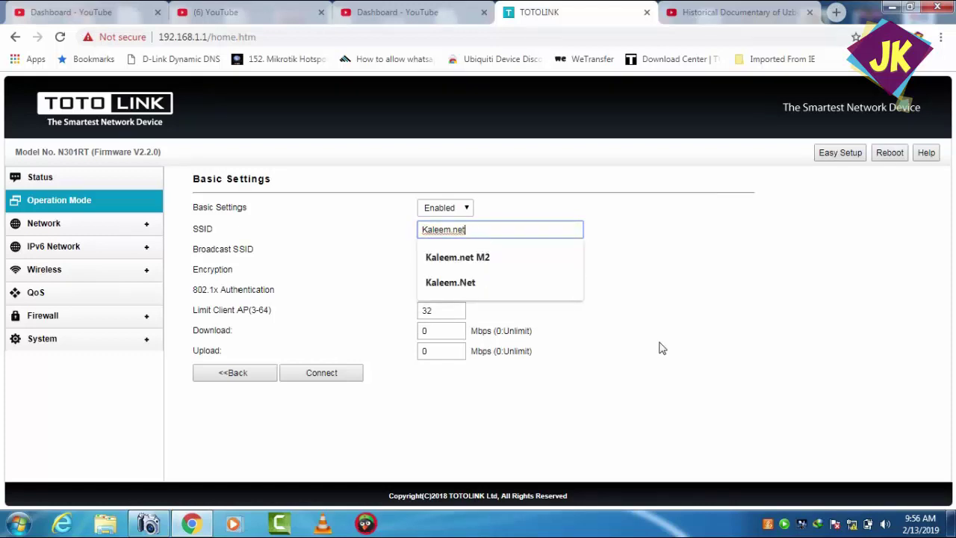
pyautogui.click(662, 346)
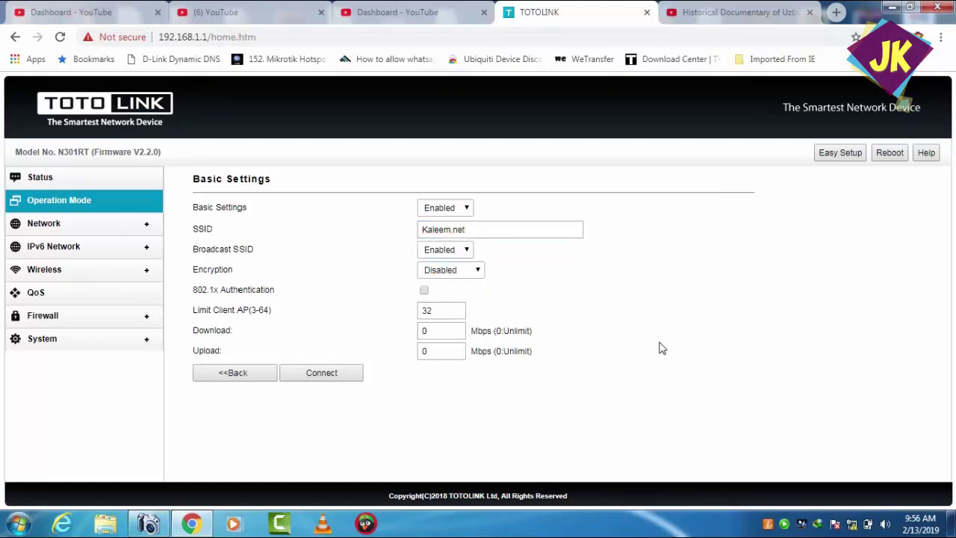
pyautogui.click(467, 277)
pyautogui.click(468, 276)
pyautogui.doubleClick(438, 311)
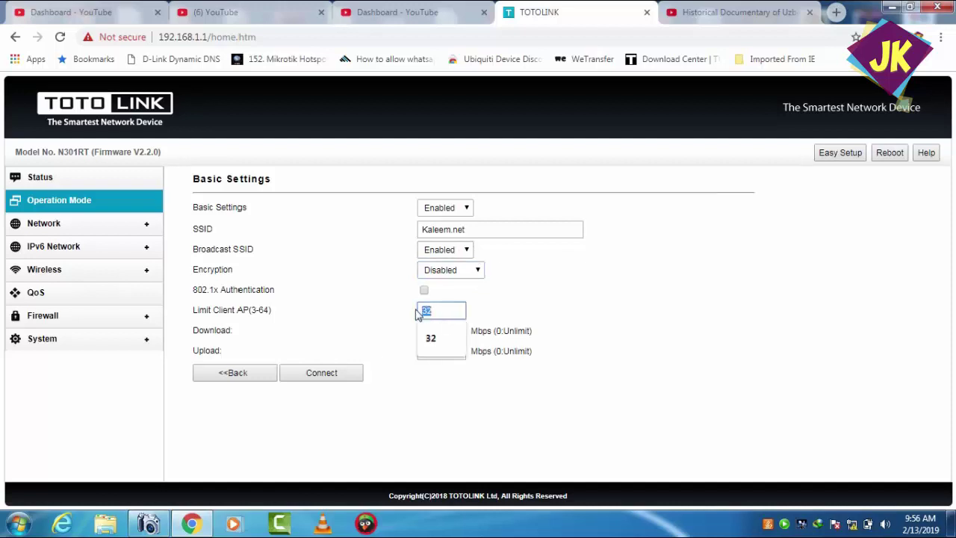
pyautogui.click(442, 312)
pyautogui.moveTo(442, 312); pyautogui.dragTo(421, 312)
pyautogui.click(421, 311)
pyautogui.click(557, 302)
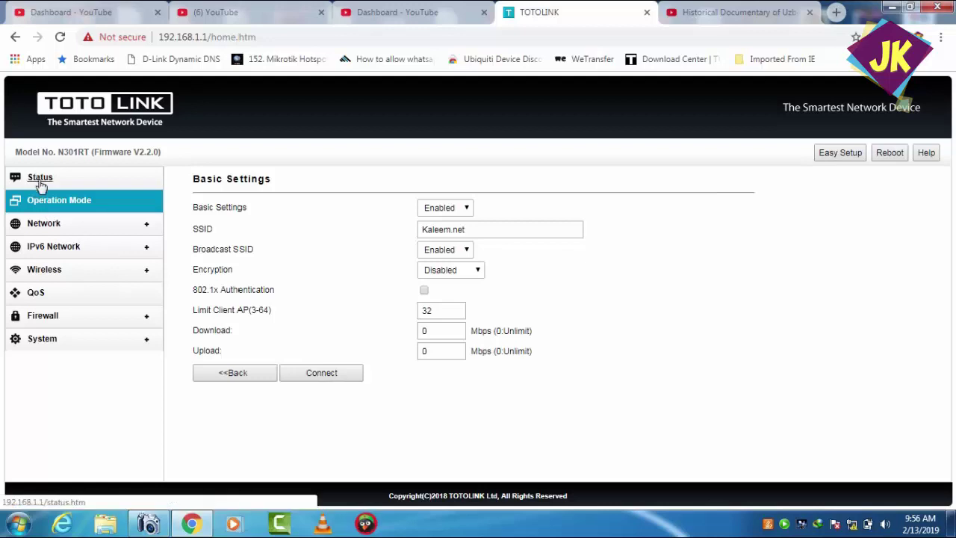
pyautogui.click(47, 203)
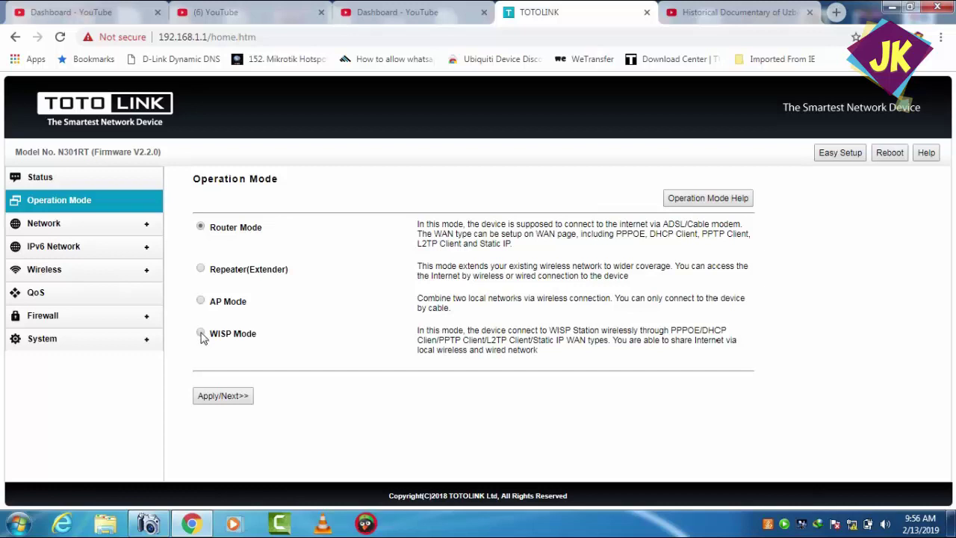
# - Apply WISP Mode and check the WAN types, then try Router Mode and return to Operation Mode
pyautogui.click(201, 334)
pyautogui.click(239, 399)
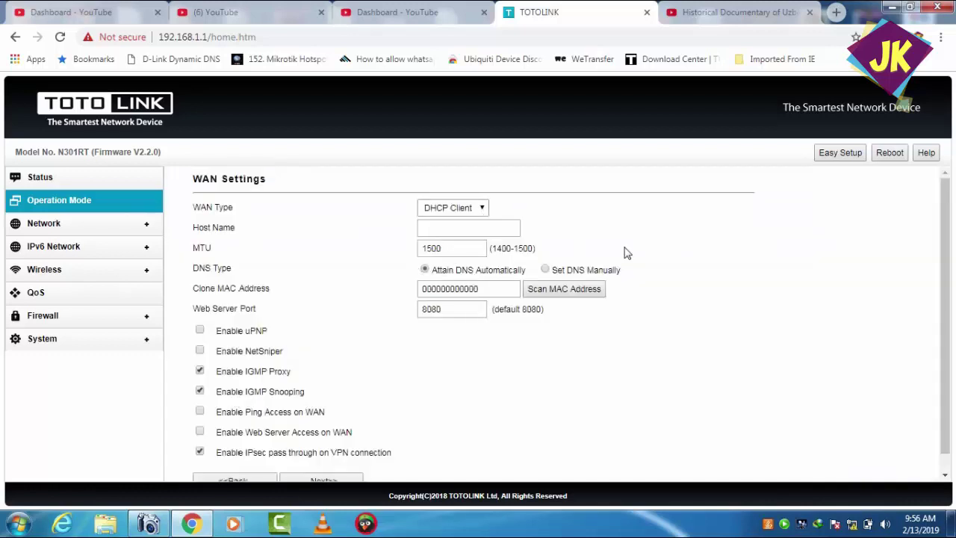
pyautogui.moveTo(948, 203); pyautogui.dragTo(947, 209)
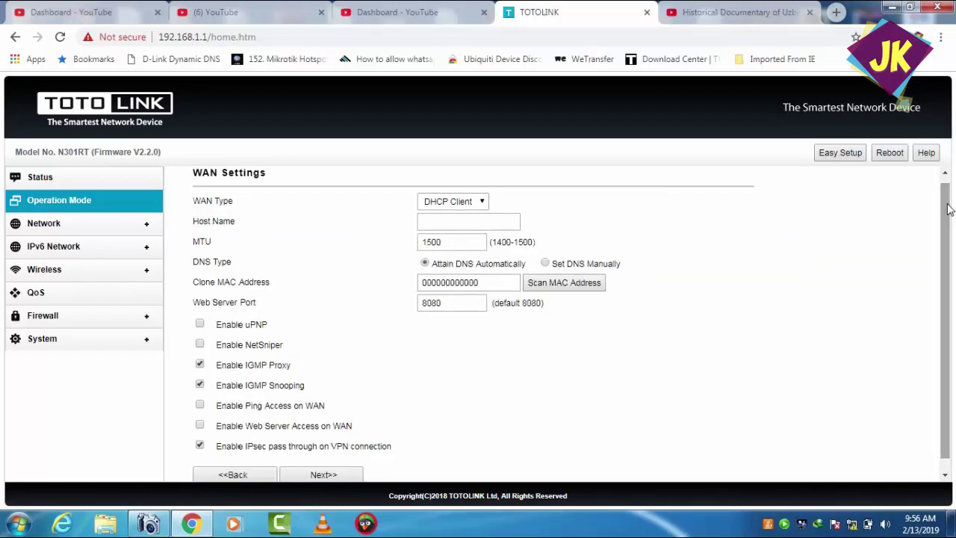
pyautogui.click(482, 209)
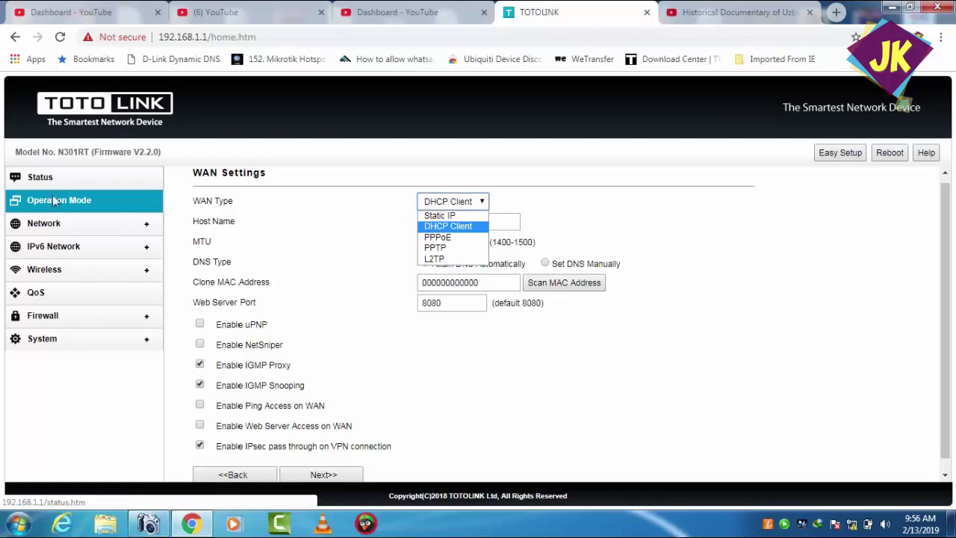
pyautogui.click(56, 206)
pyautogui.click(56, 205)
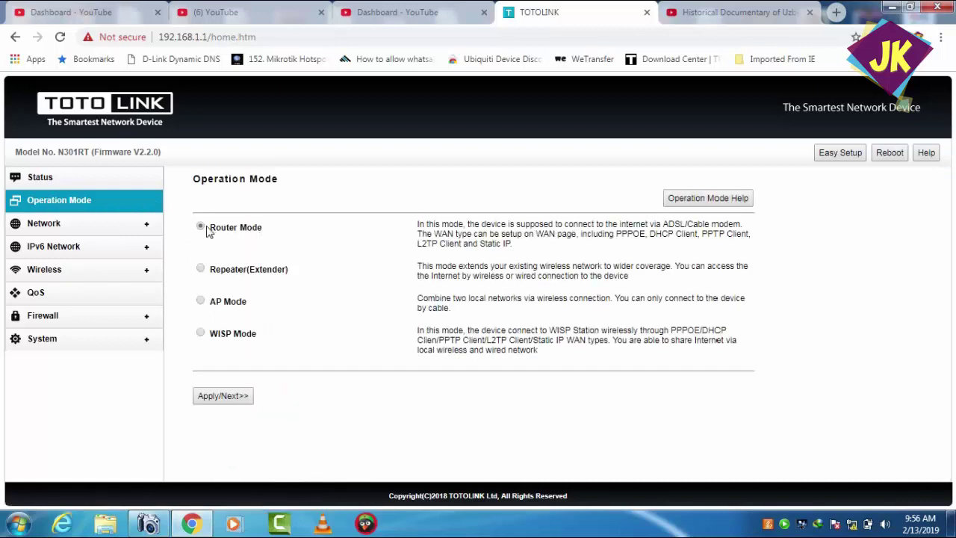
pyautogui.click(229, 396)
pyautogui.click(481, 208)
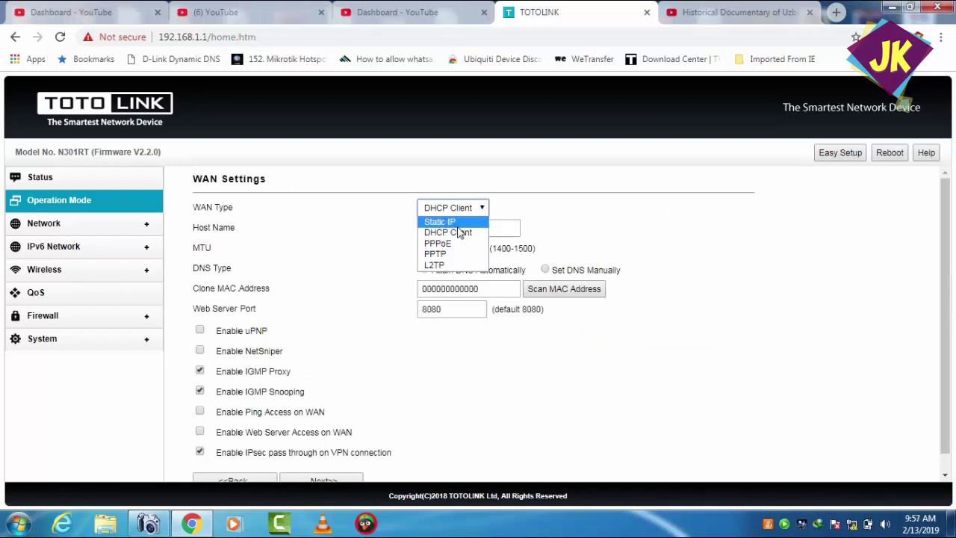
pyautogui.click(64, 210)
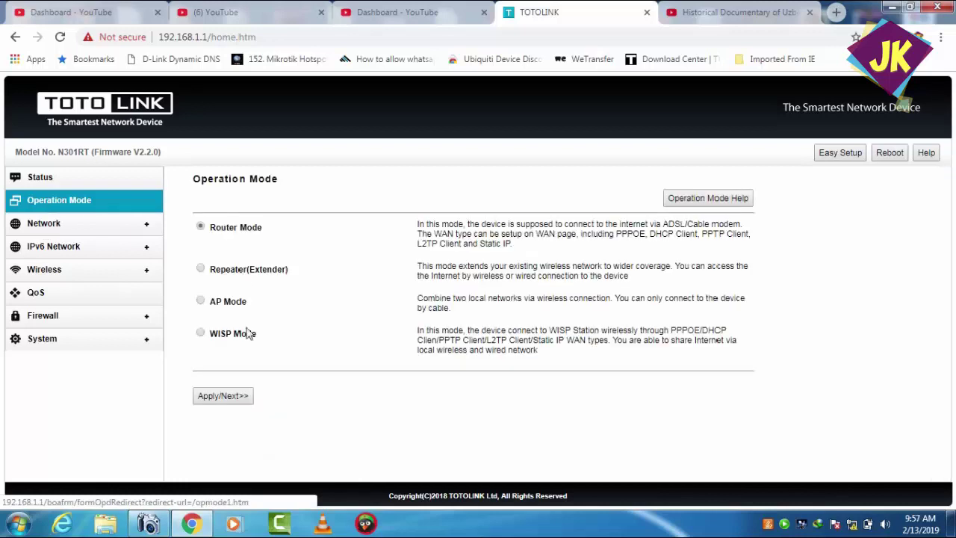
# - Reapply WISP Mode and set the WAN Type to PPPoE
pyautogui.click(200, 334)
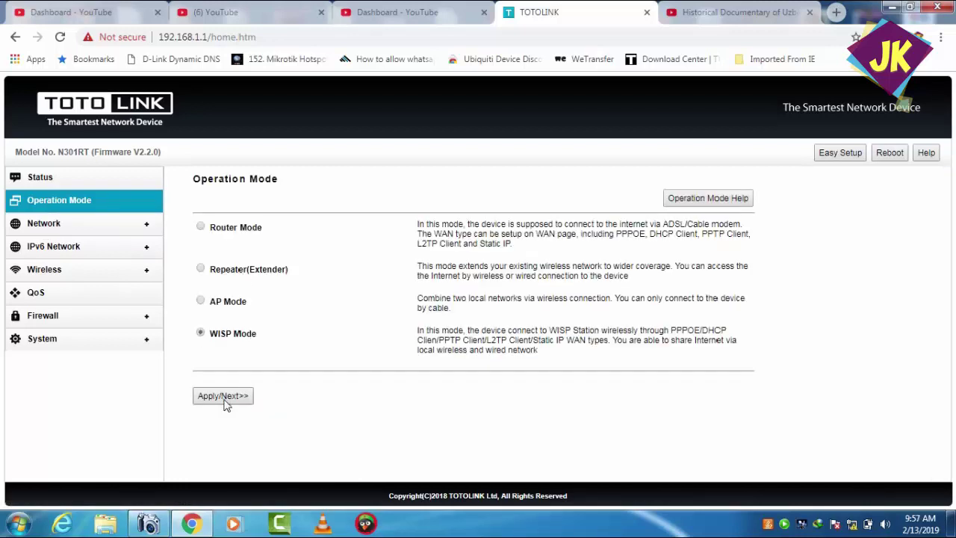
pyautogui.click(224, 398)
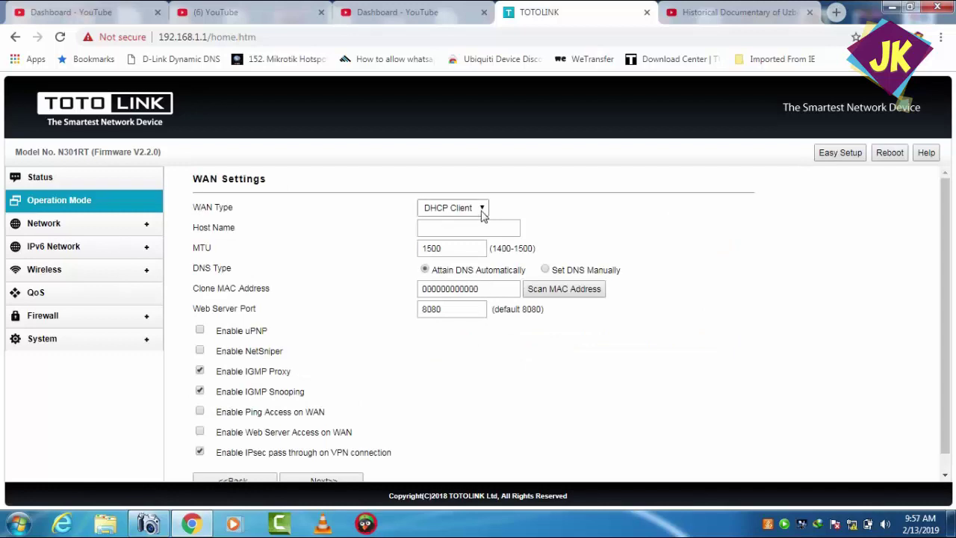
pyautogui.click(482, 210)
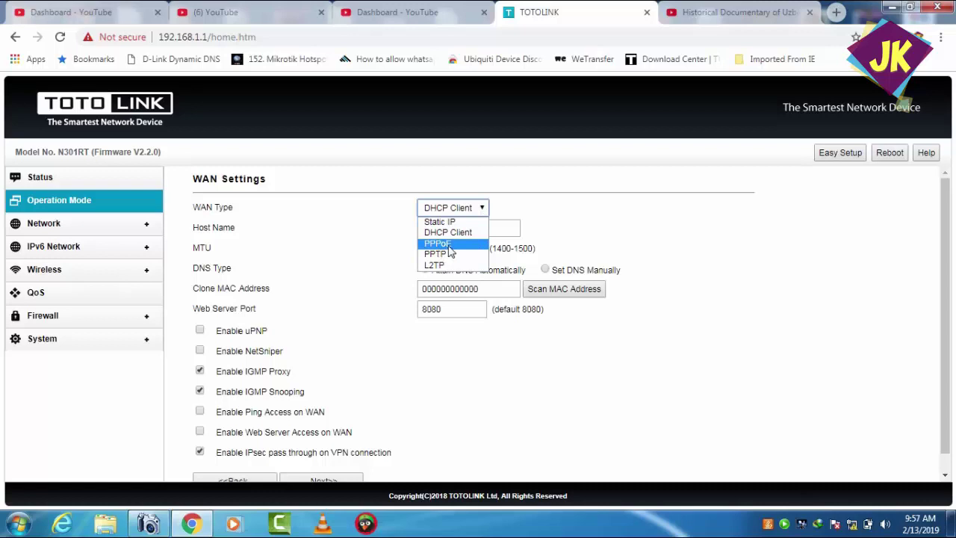
pyautogui.click(448, 245)
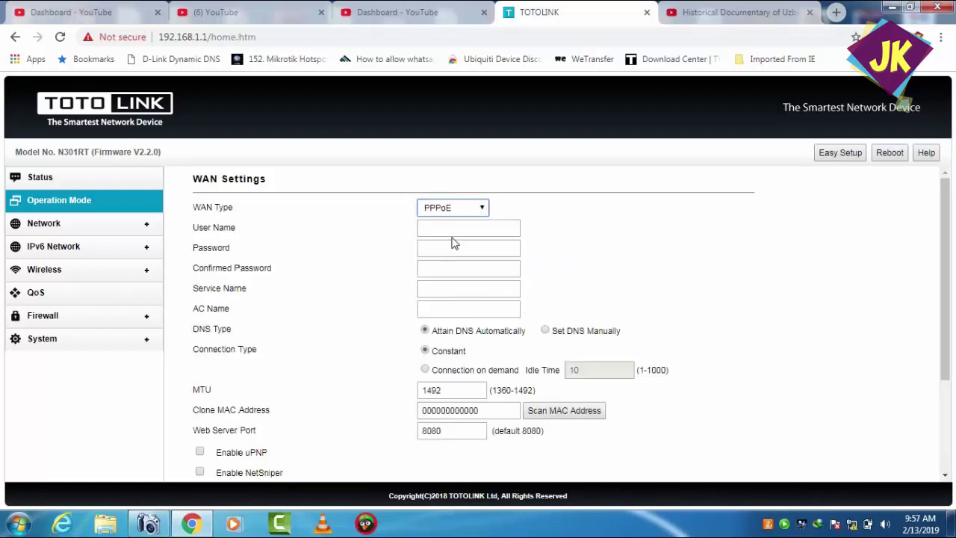
# - Fill the PPPoE user name from autofill and enter the password and its confirmation
pyautogui.click(454, 229)
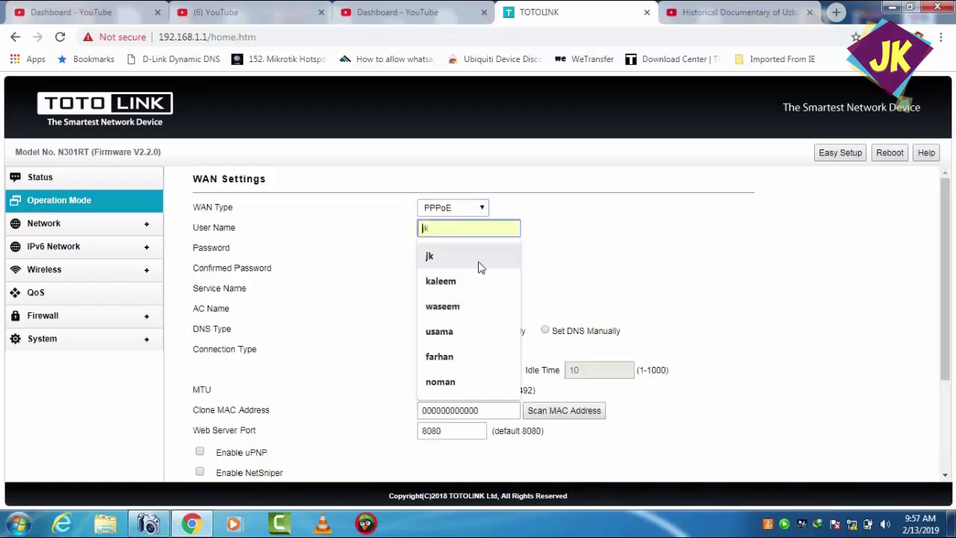
pyautogui.click(479, 261)
pyautogui.click(464, 247)
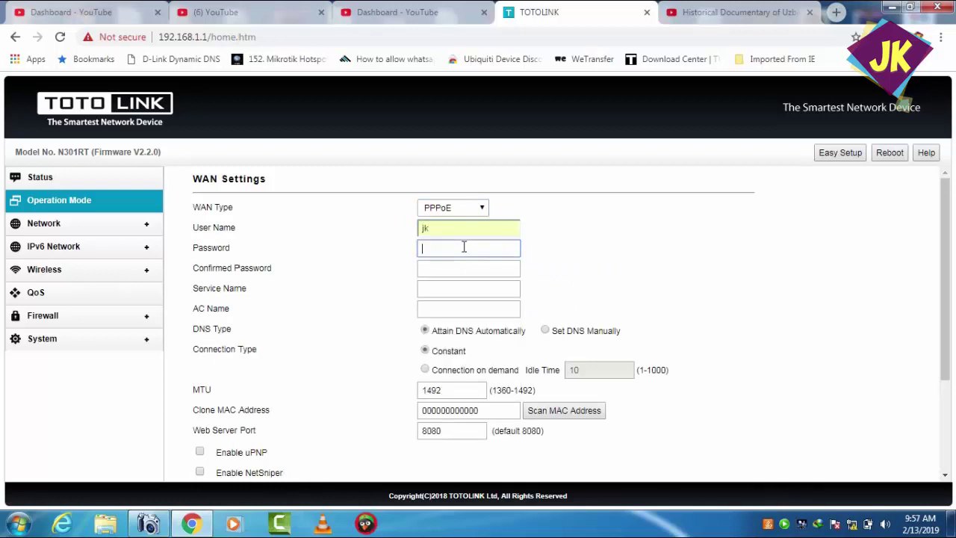
pyautogui.write('•••')
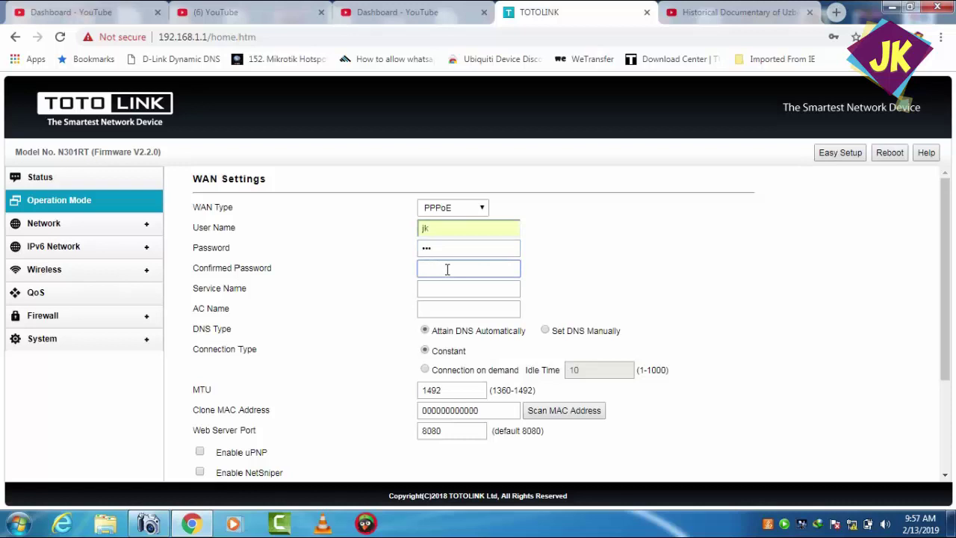
pyautogui.write('•••')
# - Enable Ping Access on WAN further down the WAN Settings page
pyautogui.click(945, 237)
pyautogui.scroll(-1, 945, 296)
pyautogui.scroll(-1, 946, 295)
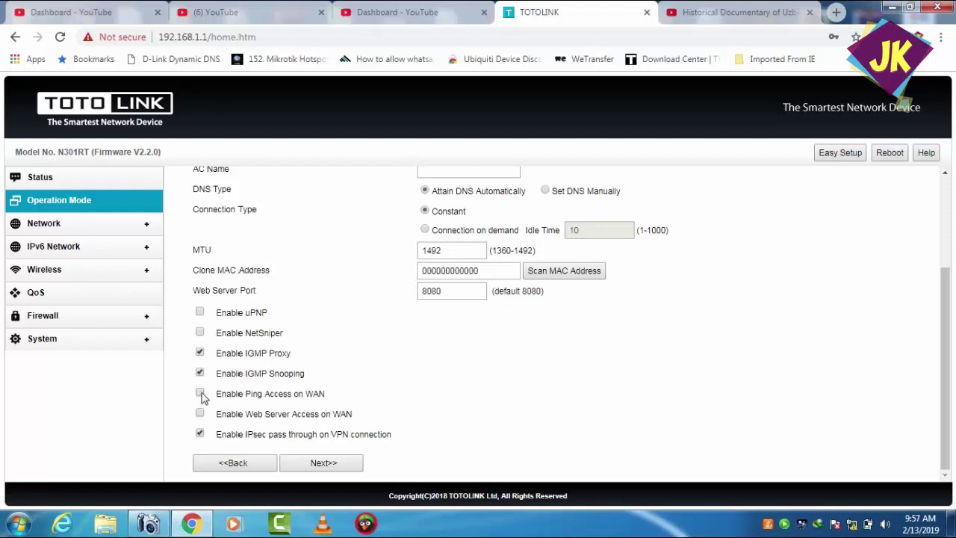
pyautogui.click(201, 394)
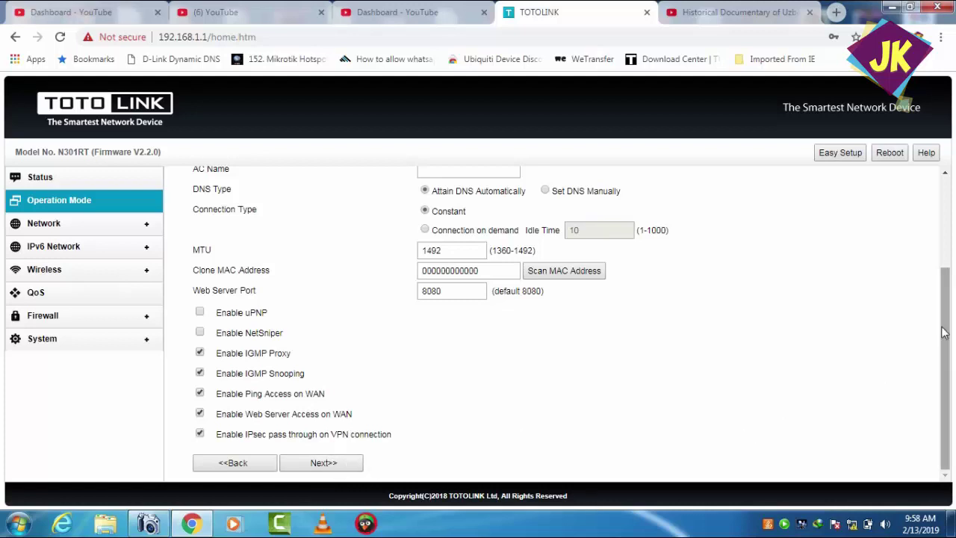
pyautogui.moveTo(944, 333); pyautogui.dragTo(945, 237)
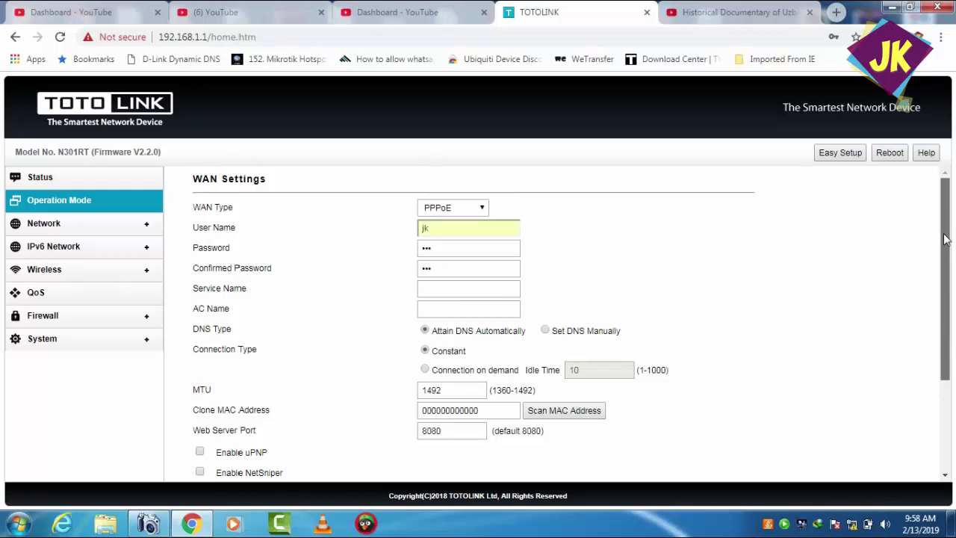
# - Leave the WAN type at PPPoE and advance to the Wireless Repeater page
pyautogui.click(483, 207)
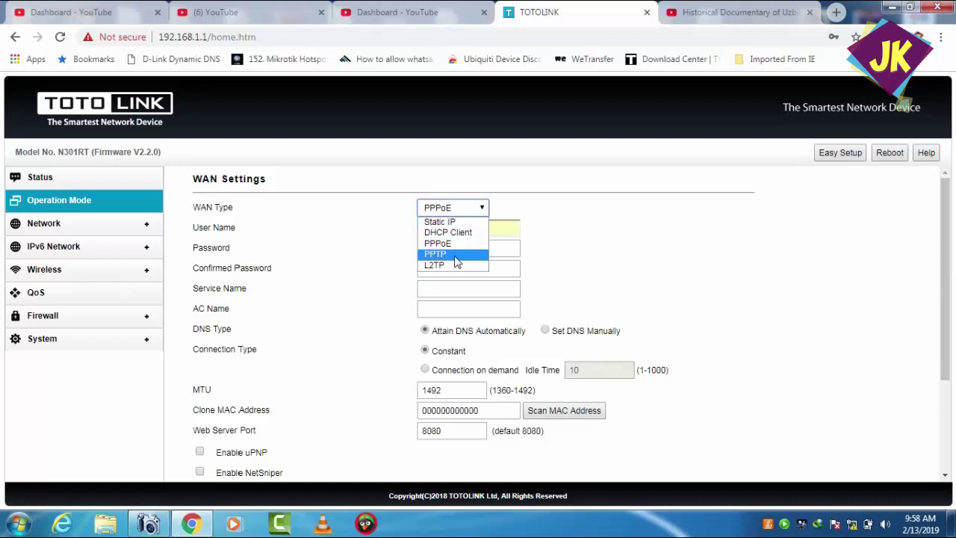
pyautogui.moveTo(945, 211); pyautogui.dragTo(943, 299)
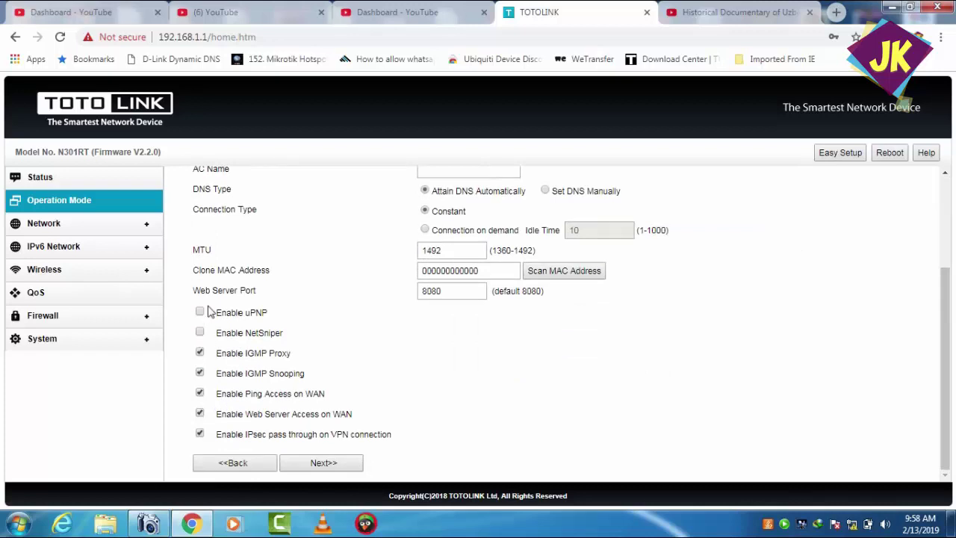
pyautogui.click(327, 460)
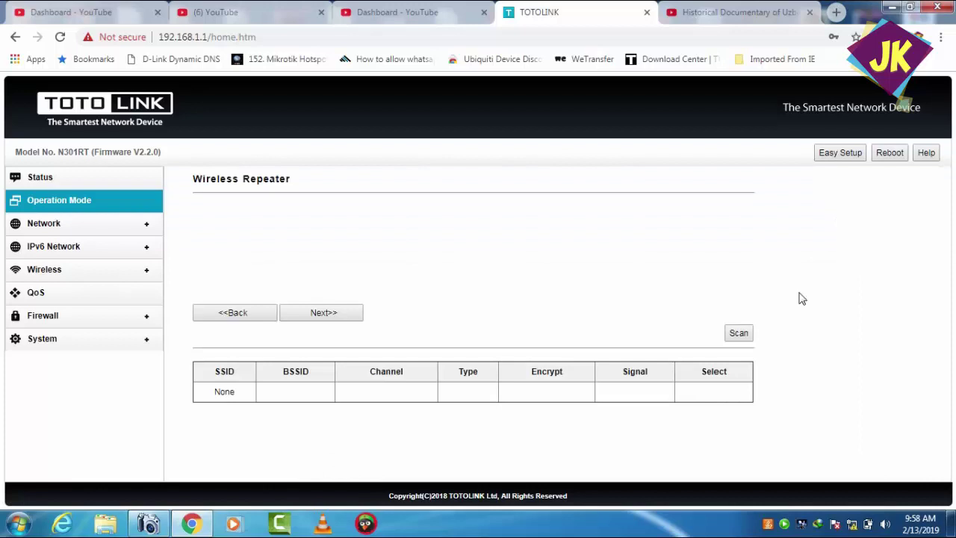
# - Scan for nearby wireless networks and pick Ultara Sky M1 as the upstream network
pyautogui.click(739, 334)
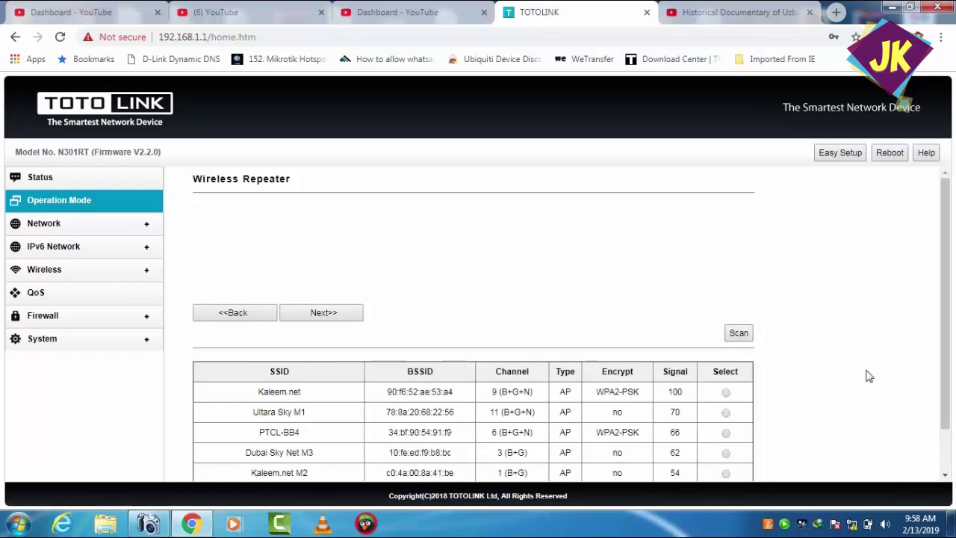
pyautogui.click(725, 413)
# - Rename the local SSID from TOTOLINK_N301RT to 'kaleem.net broadband'
pyautogui.click(344, 315)
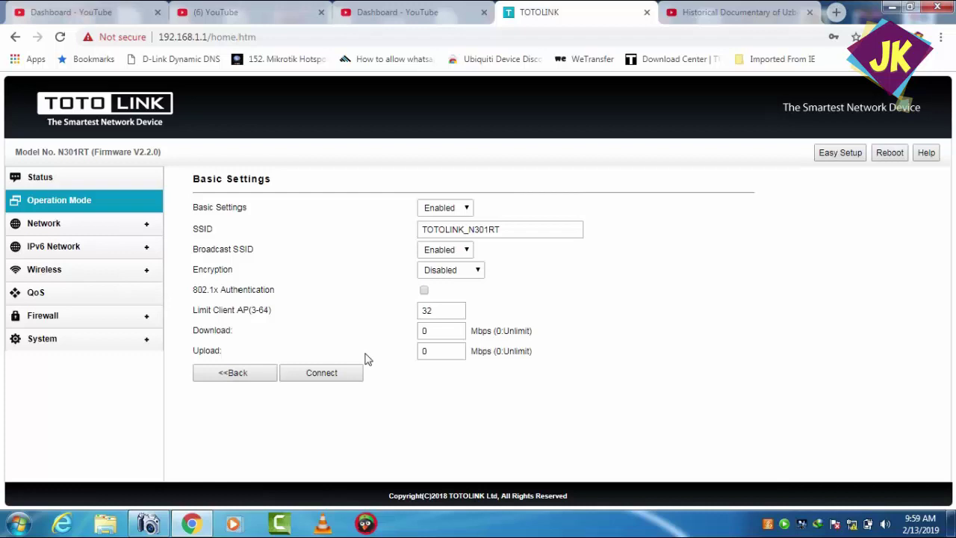
pyautogui.moveTo(502, 229); pyautogui.dragTo(400, 234)
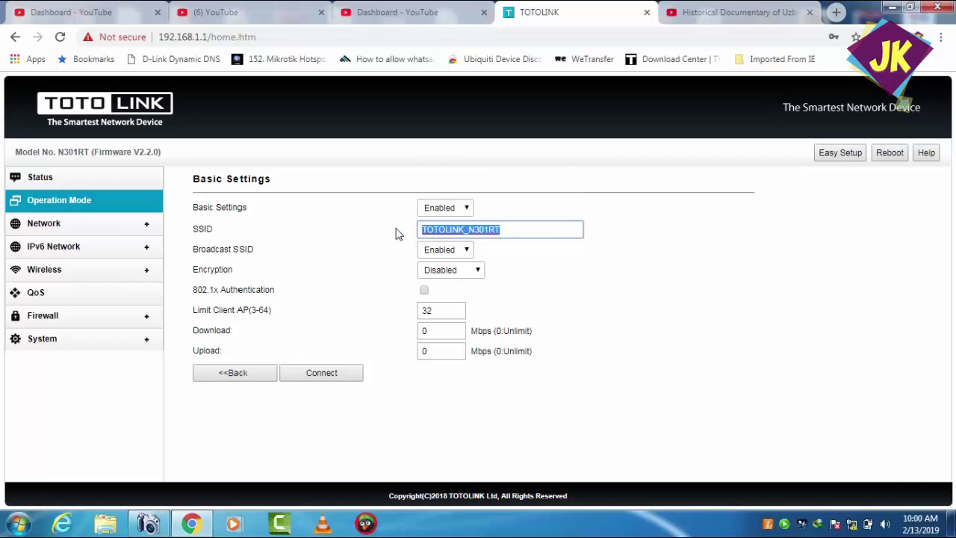
pyautogui.write('kalee')
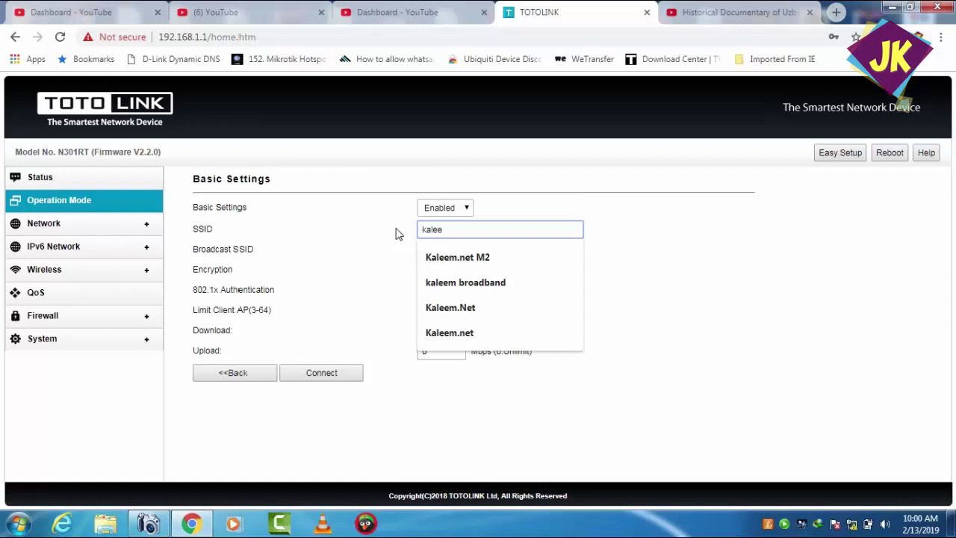
pyautogui.press('BackSpace')
pyautogui.press('BackSpace')
pyautogui.write('eem.ne')
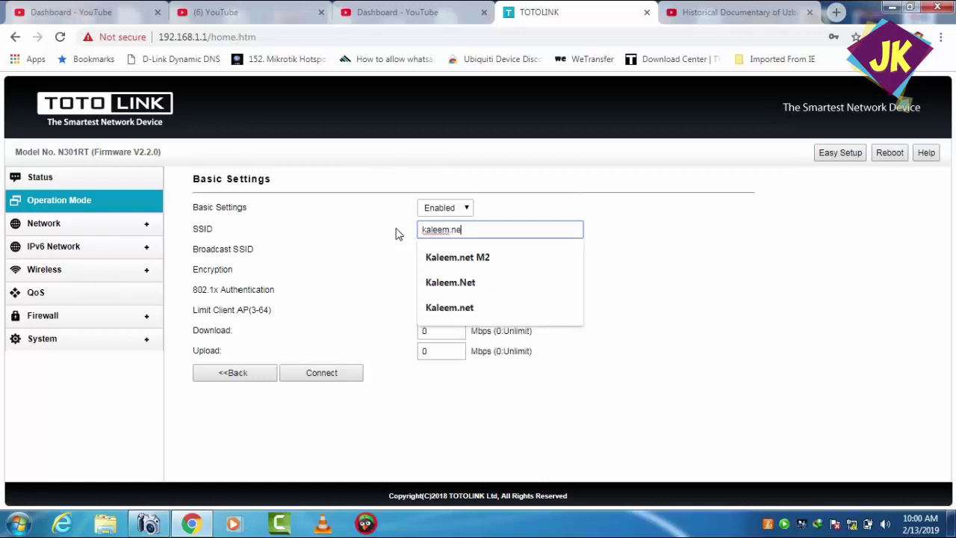
pyautogui.write('t broad')
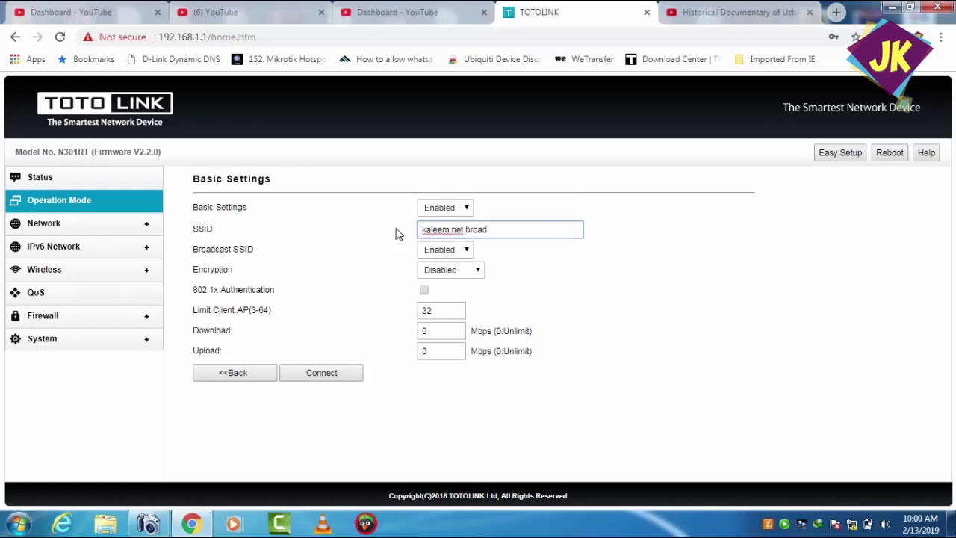
pyautogui.write('band')
# - Keep SSID broadcast enabled, set encryption to WPA2, and fill in the saved pre-shared key
pyautogui.click(457, 254)
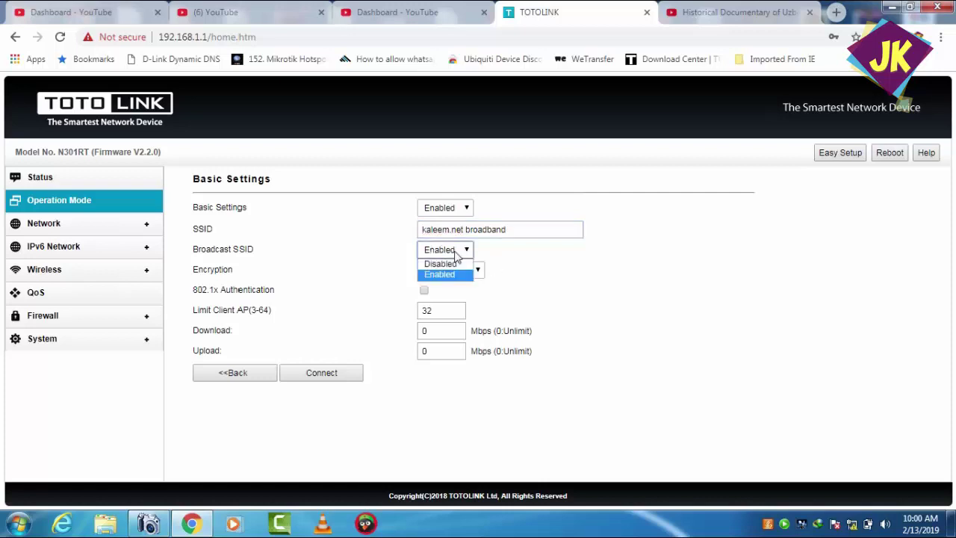
pyautogui.click(539, 267)
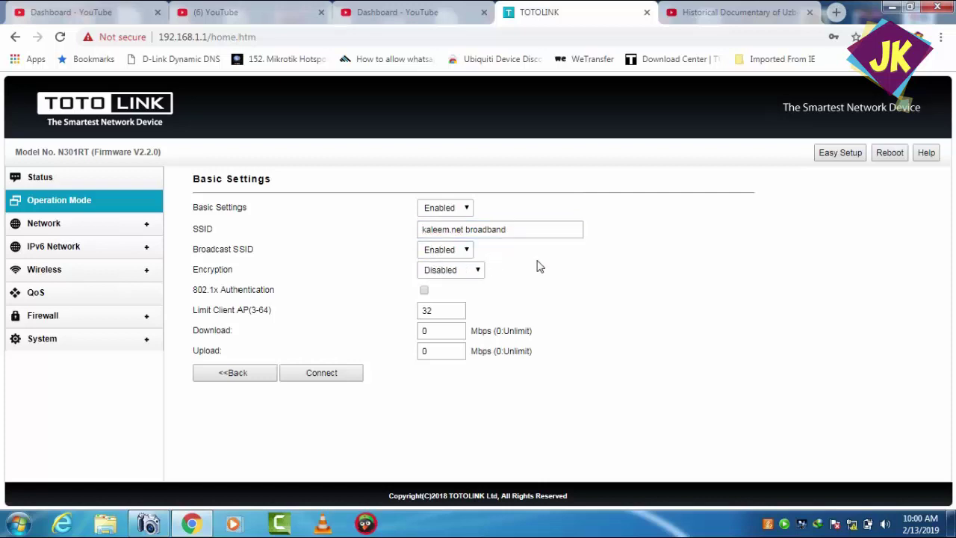
pyautogui.click(477, 270)
pyautogui.click(453, 295)
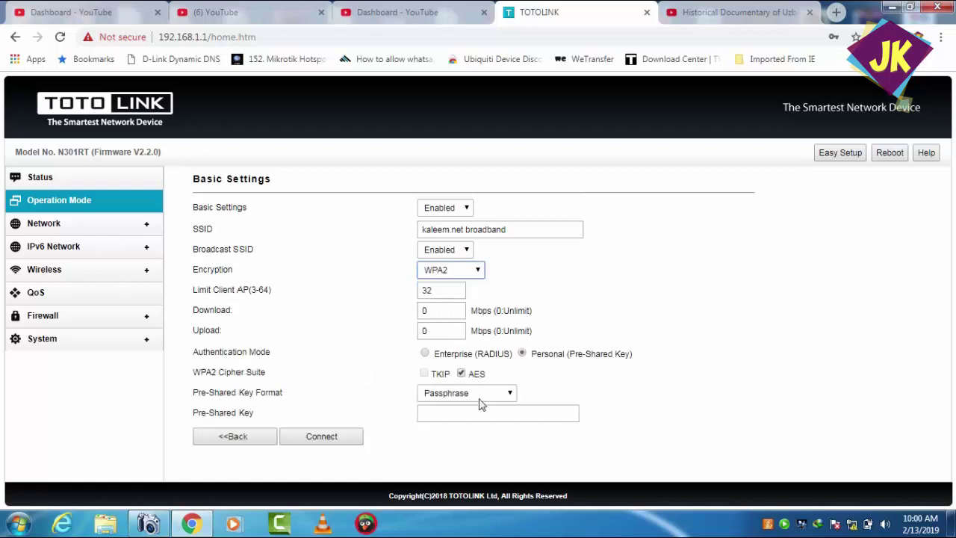
pyautogui.click(451, 411)
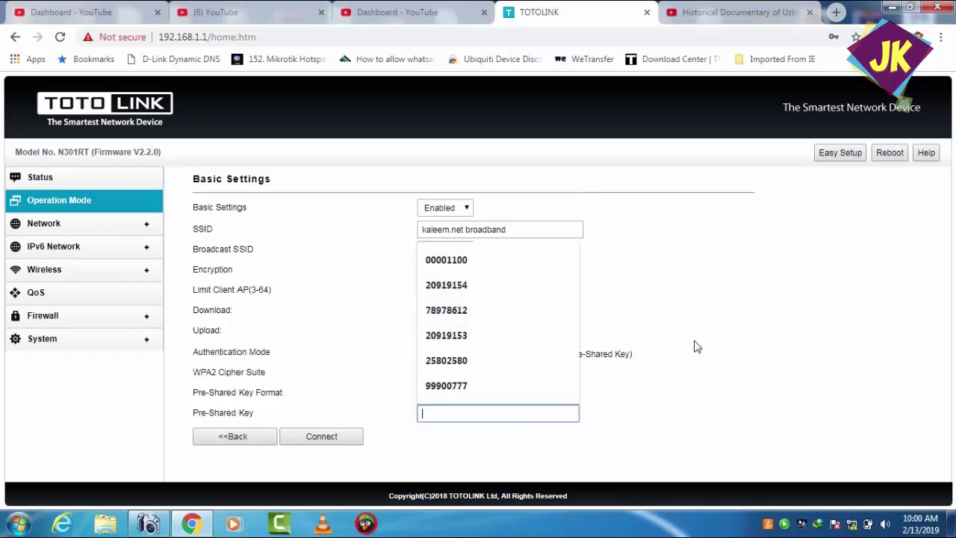
pyautogui.click(472, 337)
# - Apply the WISP settings with Connect so the router saves them and reboots
pyautogui.click(319, 437)
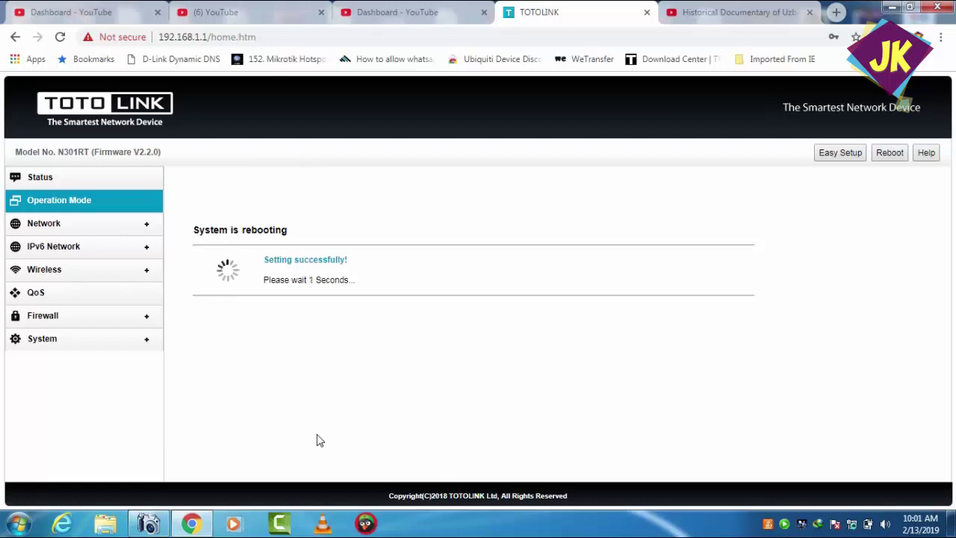
# - Log back into the router with the admin user name and the router password
pyautogui.write('admin')
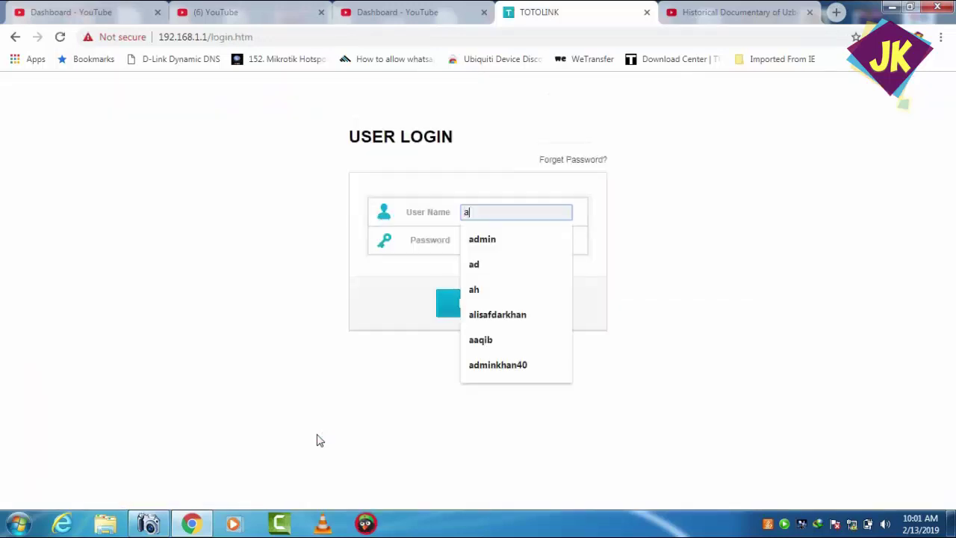
pyautogui.click(489, 240)
pyautogui.write('ad')
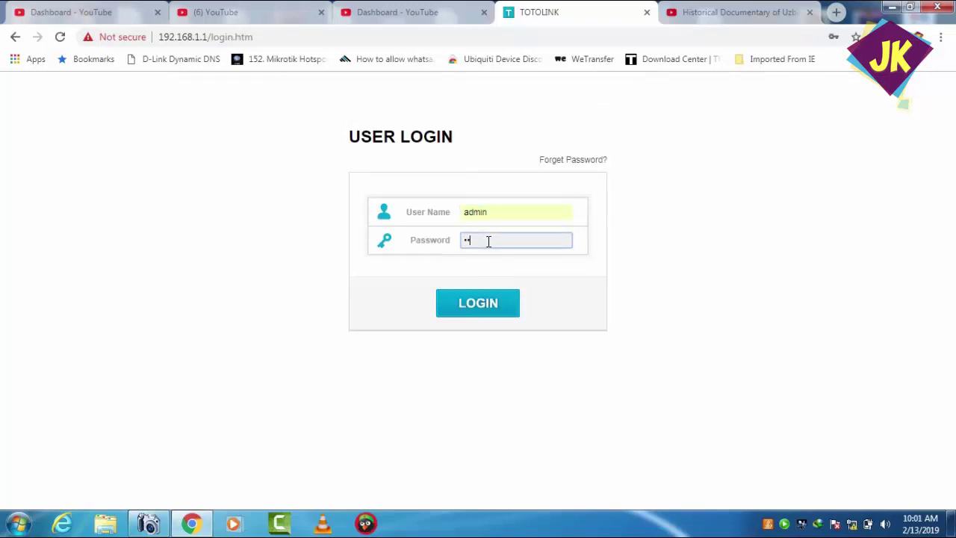
pyautogui.write('min')
pyautogui.press('Return')
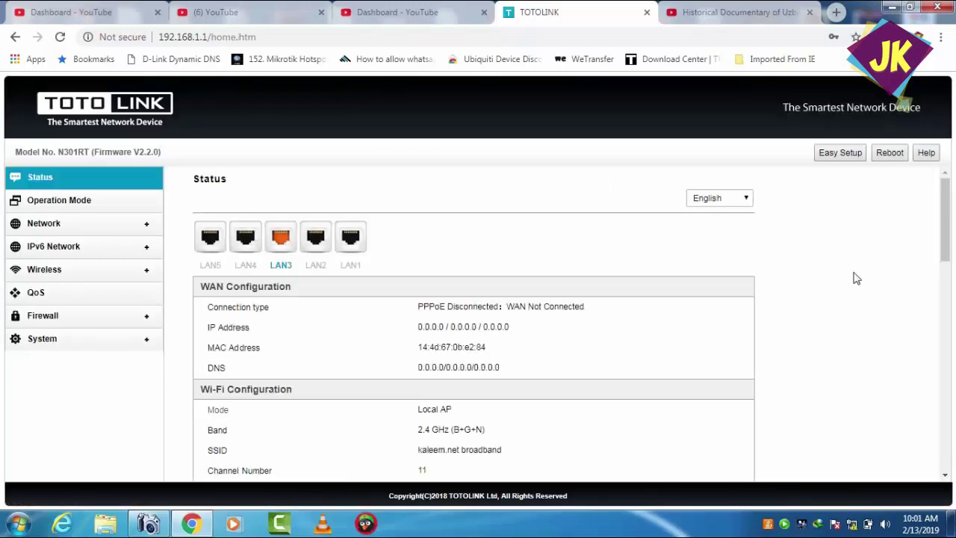
# - Scroll the Status page and inspect the WAN IP address under WAN Configuration
pyautogui.moveTo(943, 221); pyautogui.dragTo(951, 294)
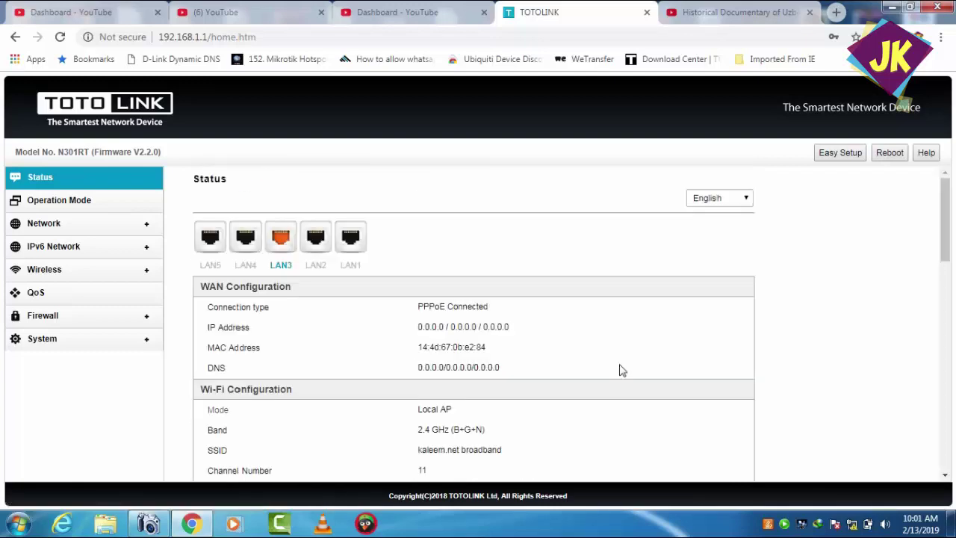
pyautogui.moveTo(943, 240); pyautogui.dragTo(952, 321)
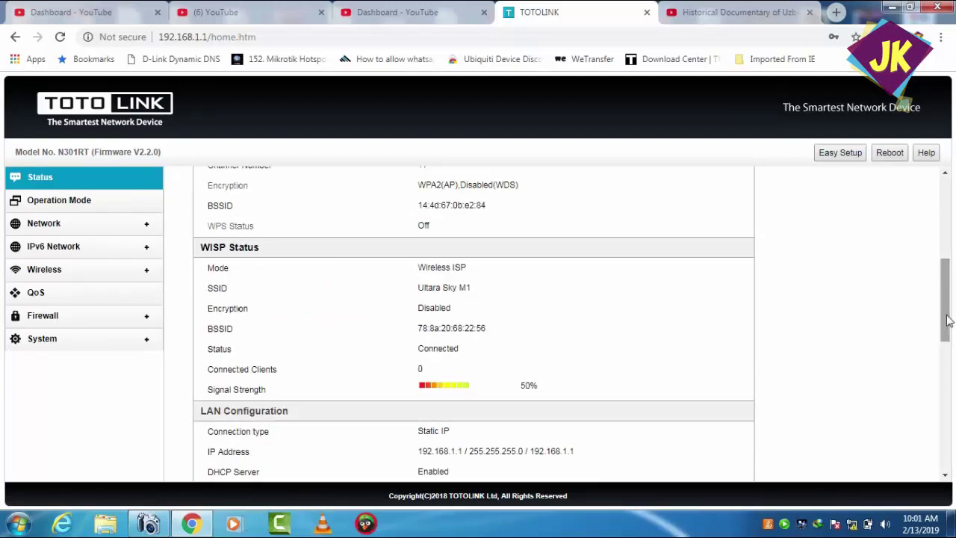
pyautogui.moveTo(952, 322); pyautogui.dragTo(950, 258)
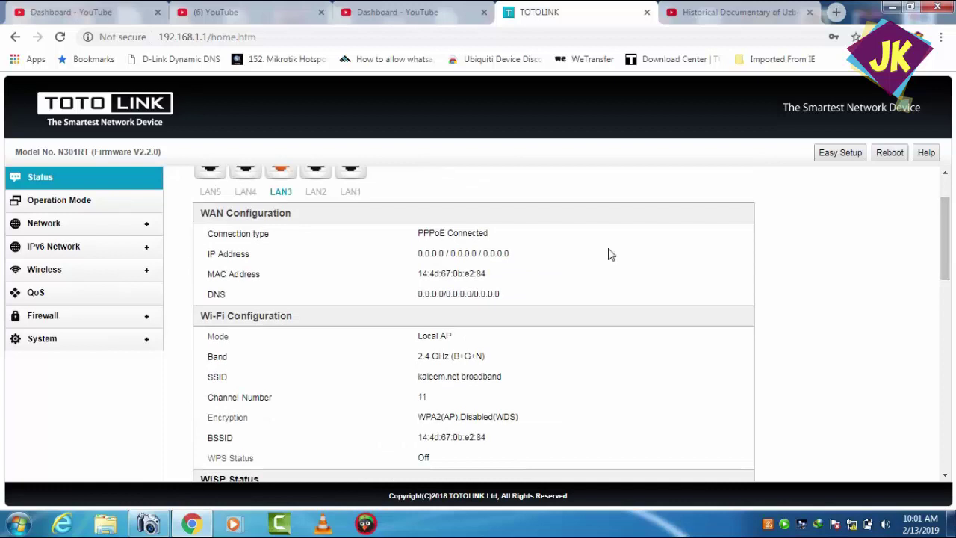
pyautogui.moveTo(417, 260); pyautogui.dragTo(511, 252)
pyautogui.click(596, 269)
pyautogui.scroll(1, 596, 269)
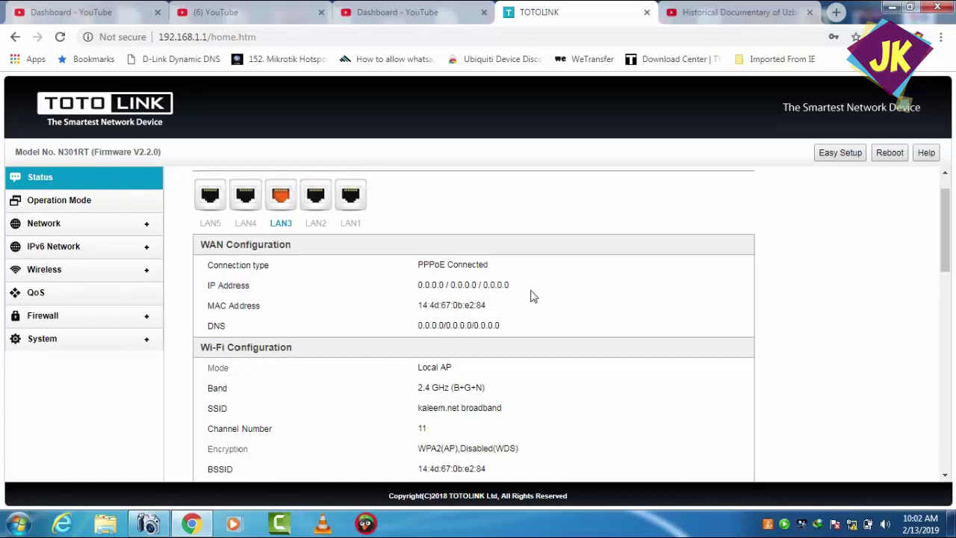
pyautogui.moveTo(422, 280); pyautogui.dragTo(513, 282)
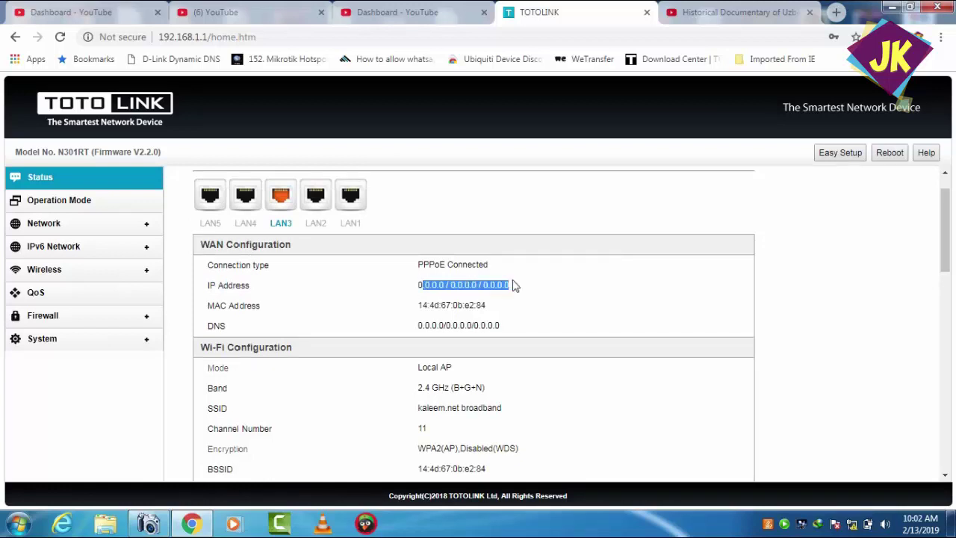
pyautogui.click(423, 281)
pyautogui.moveTo(423, 281); pyautogui.dragTo(417, 284)
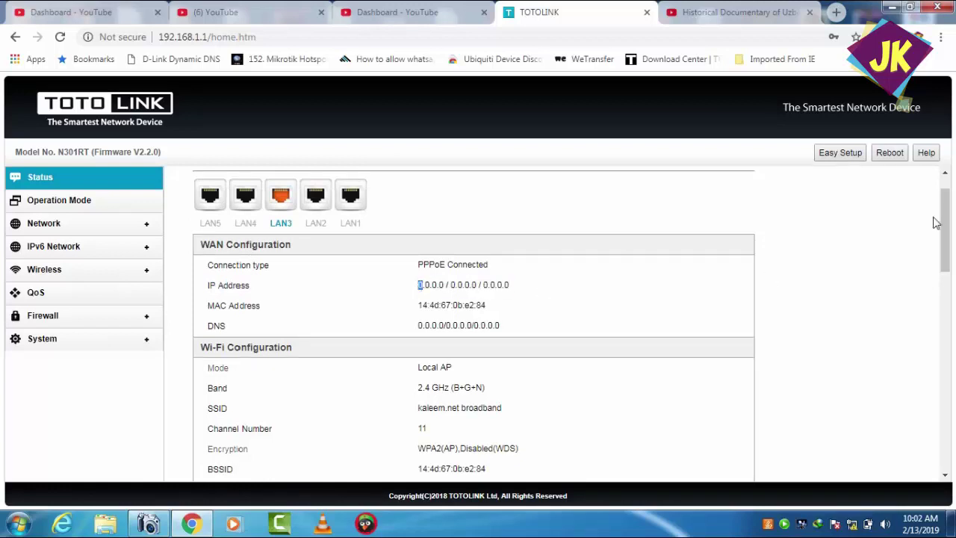
pyautogui.moveTo(943, 221); pyautogui.dragTo(948, 348)
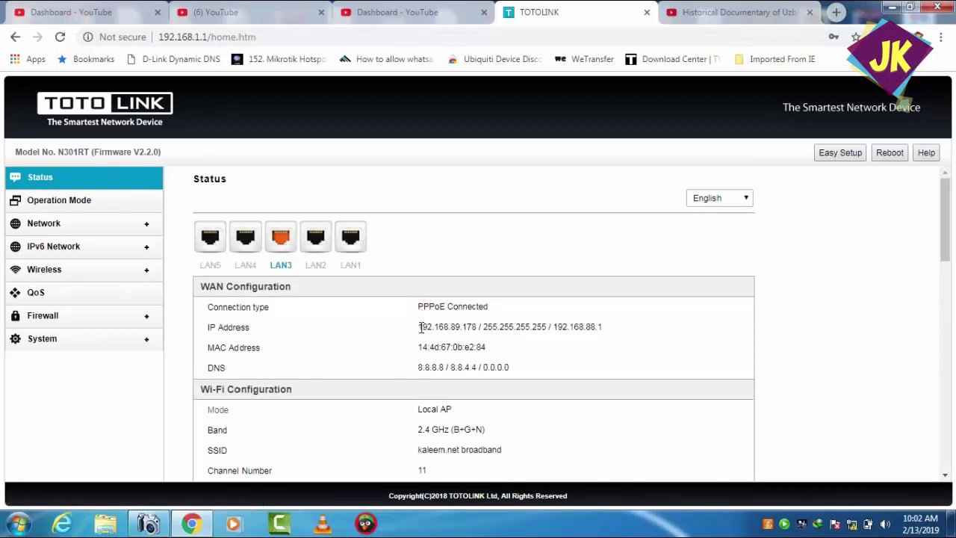
# - Verify the WAN IP 192.168.89.178 and gateway 192.168.88.1 on the Status page
pyautogui.moveTo(420, 327); pyautogui.dragTo(565, 348)
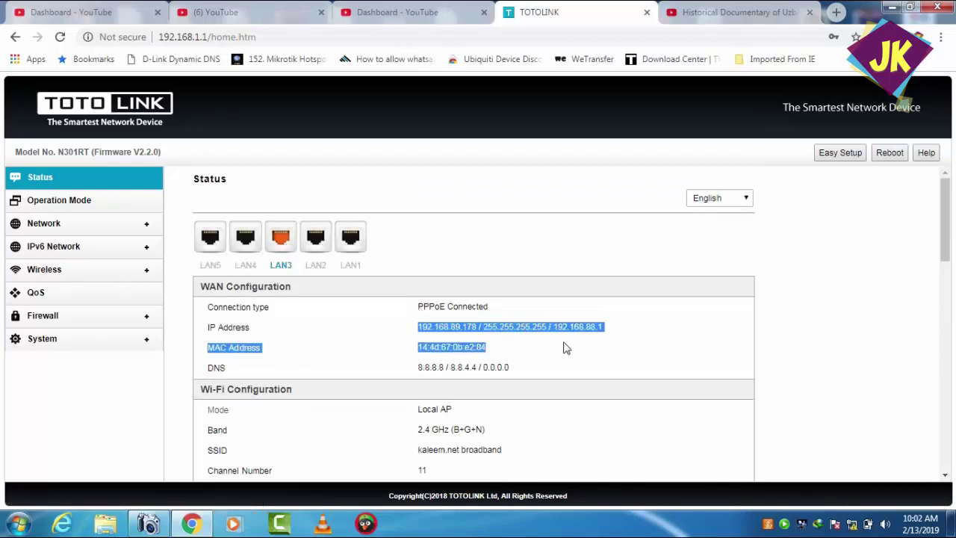
pyautogui.click(626, 367)
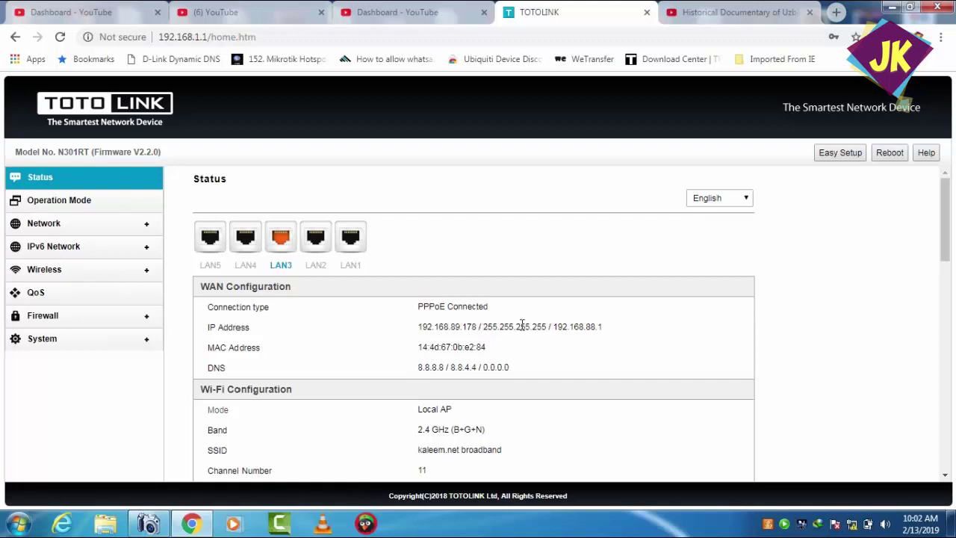
pyautogui.moveTo(558, 327); pyautogui.dragTo(613, 335)
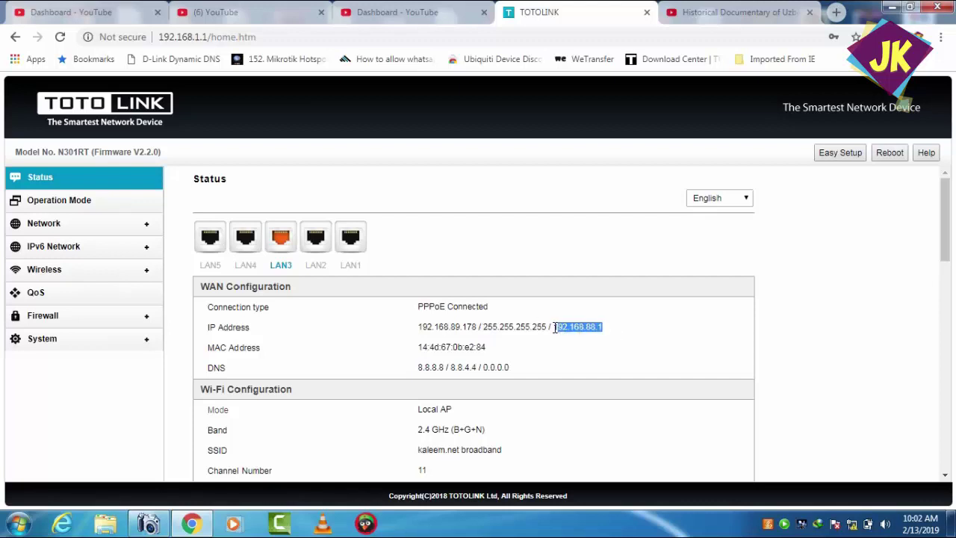
pyautogui.moveTo(555, 328); pyautogui.dragTo(613, 333)
# - Check the DNS server addresses and WISP status, then bring up the YouTube documentary tab
pyautogui.moveTo(420, 366); pyautogui.dragTo(549, 368)
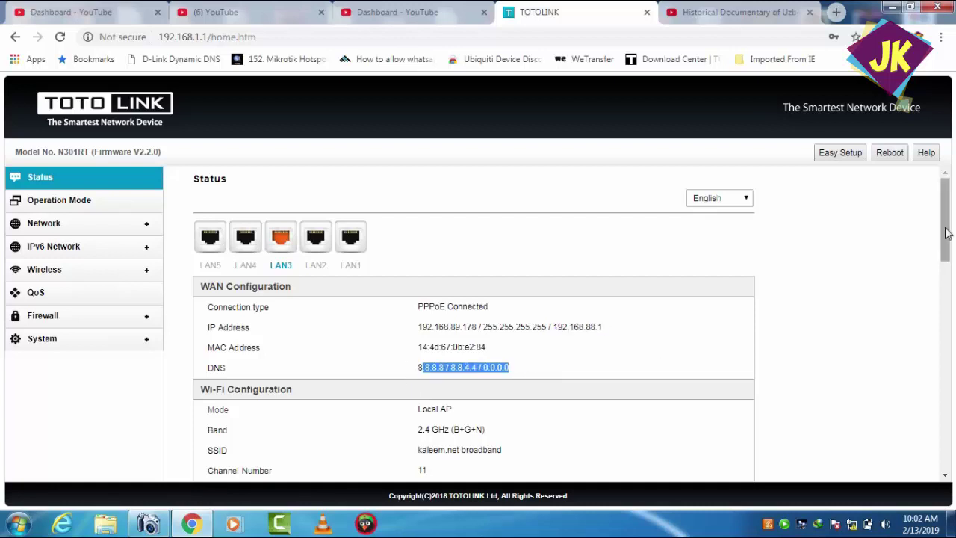
pyautogui.moveTo(949, 218); pyautogui.dragTo(952, 278)
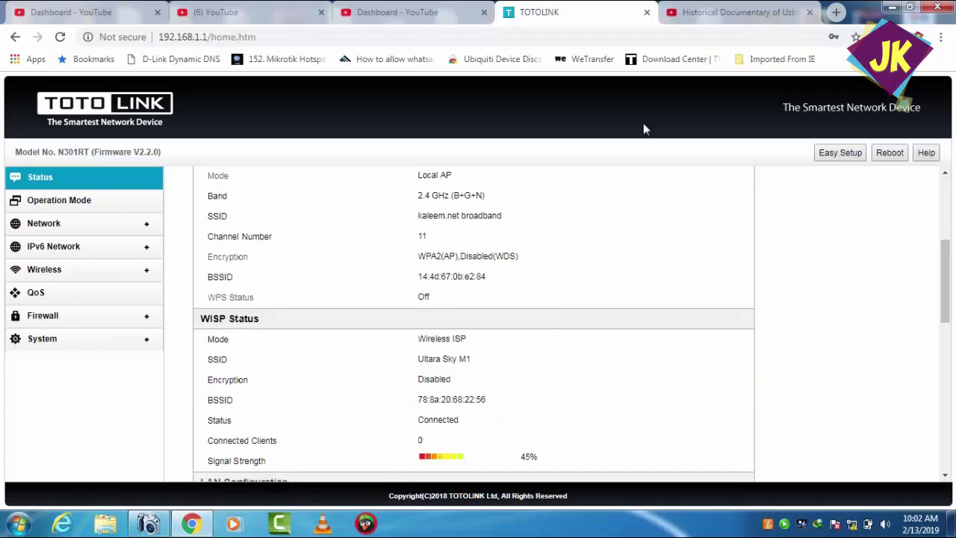
pyautogui.click(687, 8)
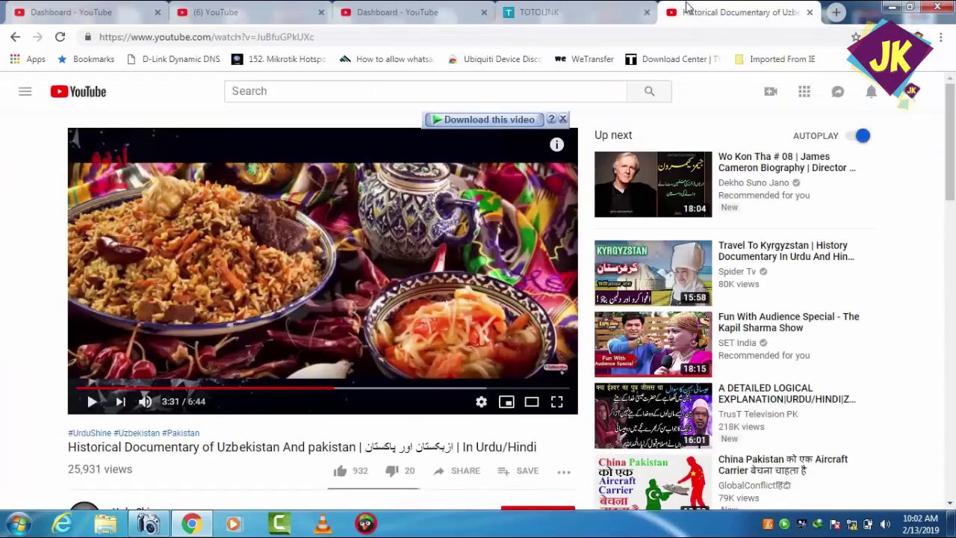
# - From the router tab, open a new browser tab and search for google
pyautogui.click(619, 11)
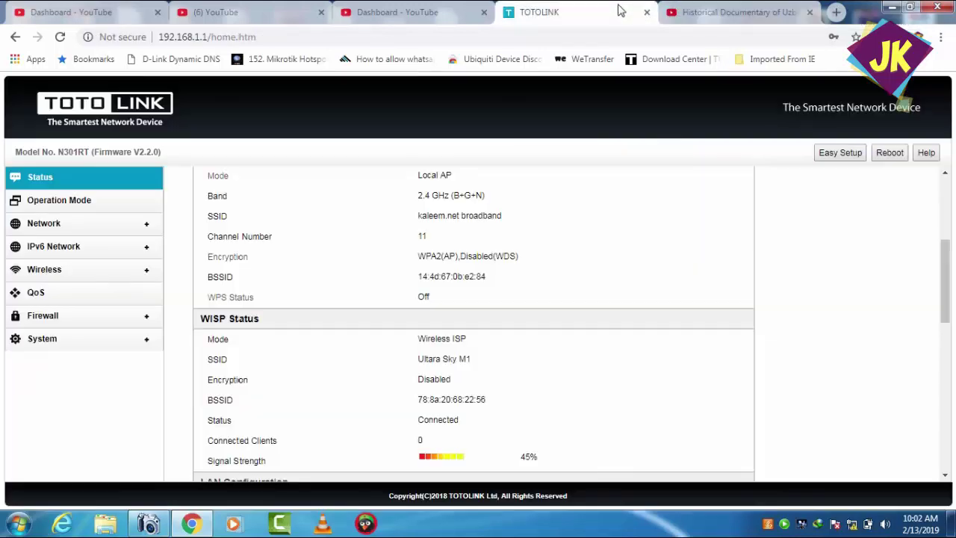
pyautogui.click(837, 12)
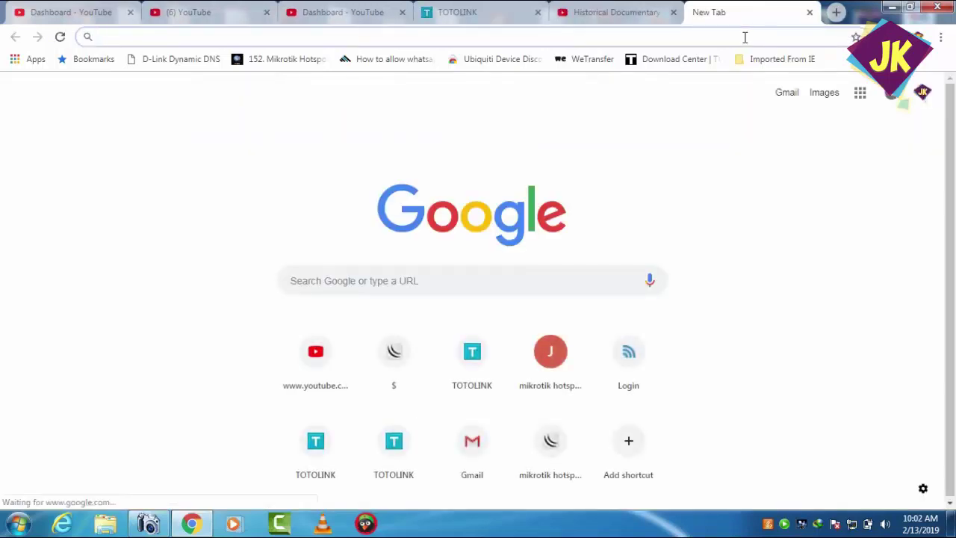
pyautogui.write('g')
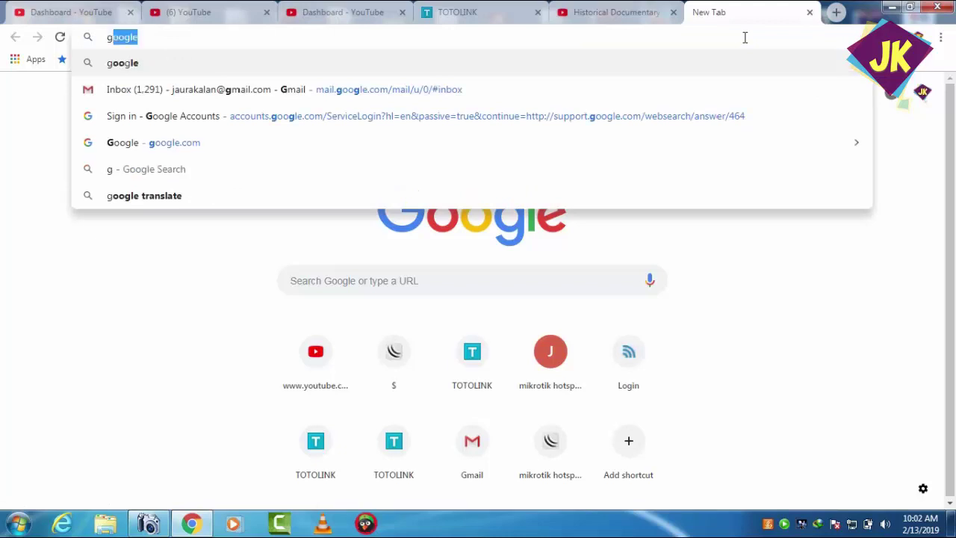
pyautogui.press('Return')
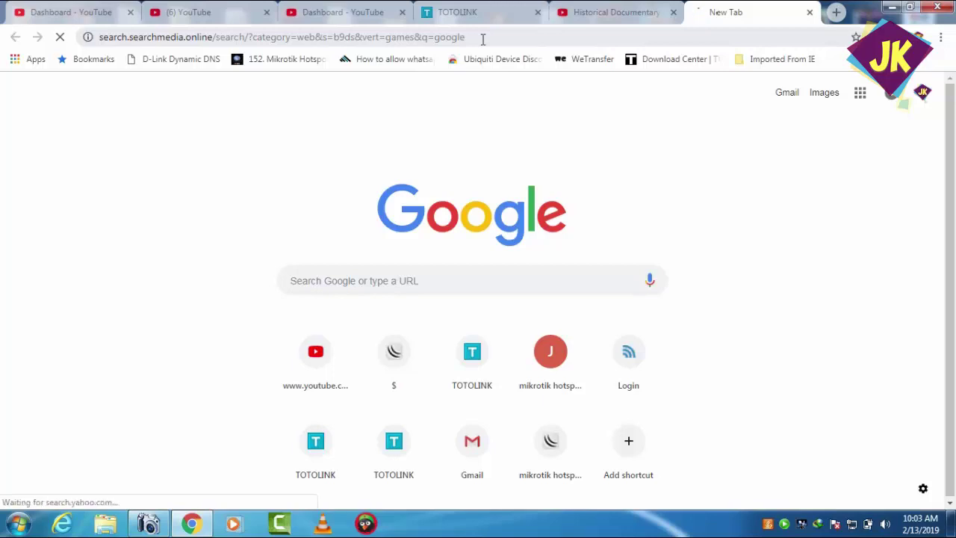
# - Open the Google homepage from the Yahoo results, then return to the TOTOLINK Status tab
pyautogui.click(483, 37)
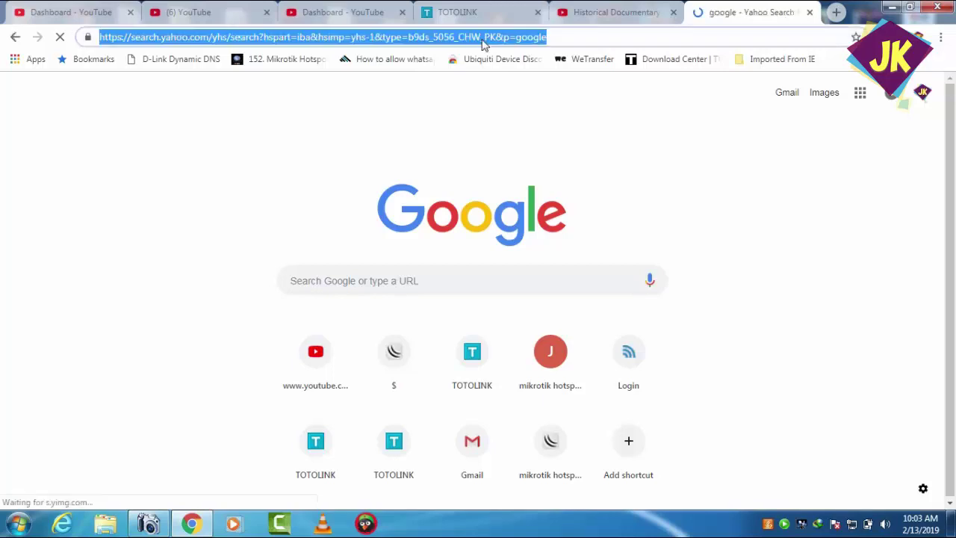
pyautogui.click(627, 10)
pyautogui.click(706, 12)
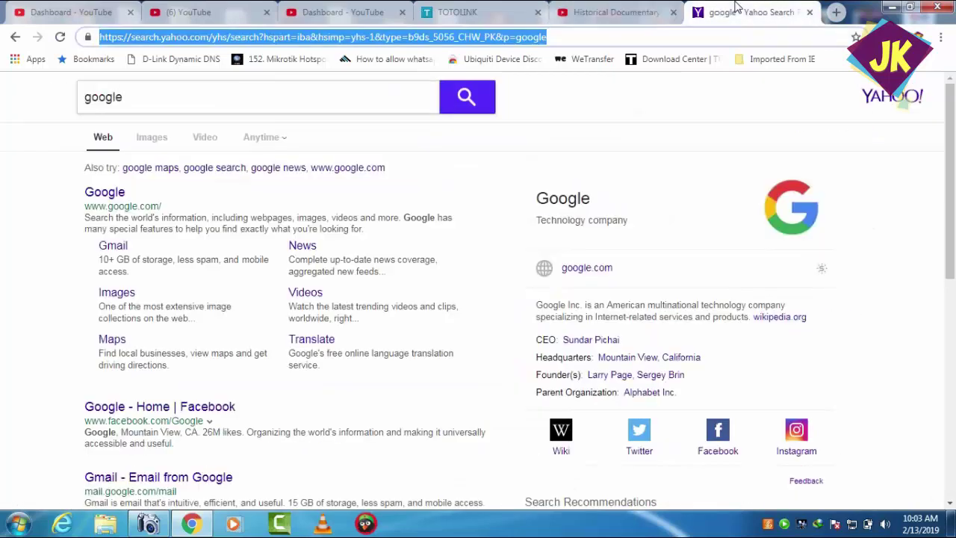
pyautogui.click(116, 191)
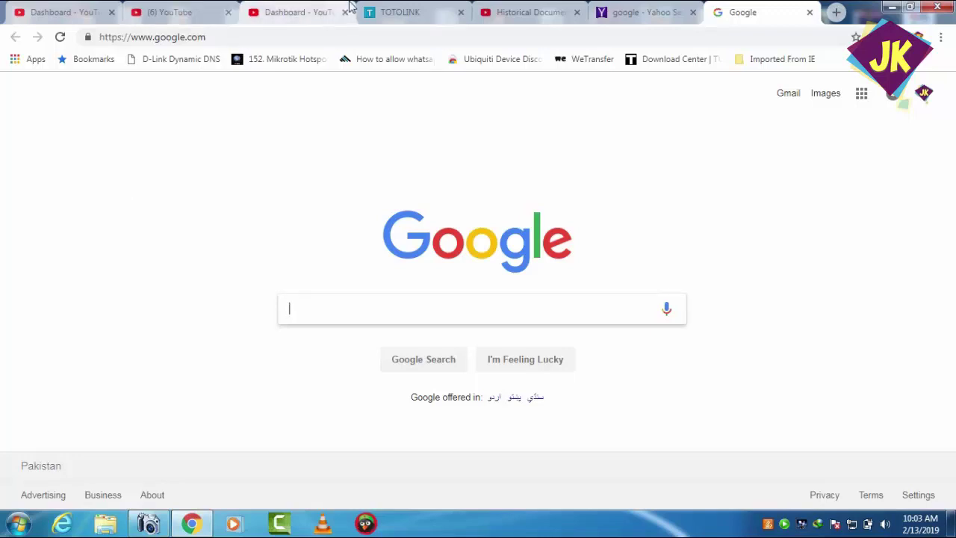
pyautogui.click(405, 11)
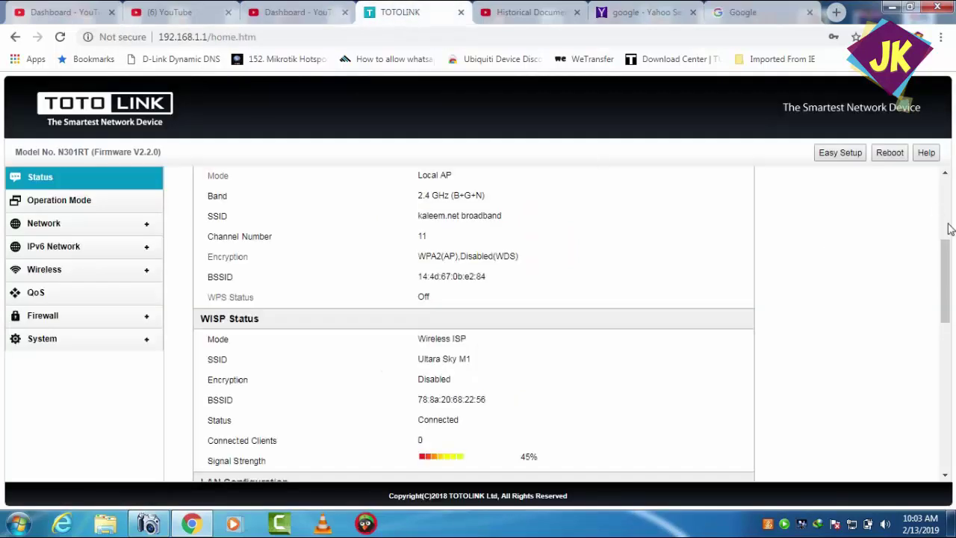
pyautogui.moveTo(944, 253); pyautogui.dragTo(948, 281)
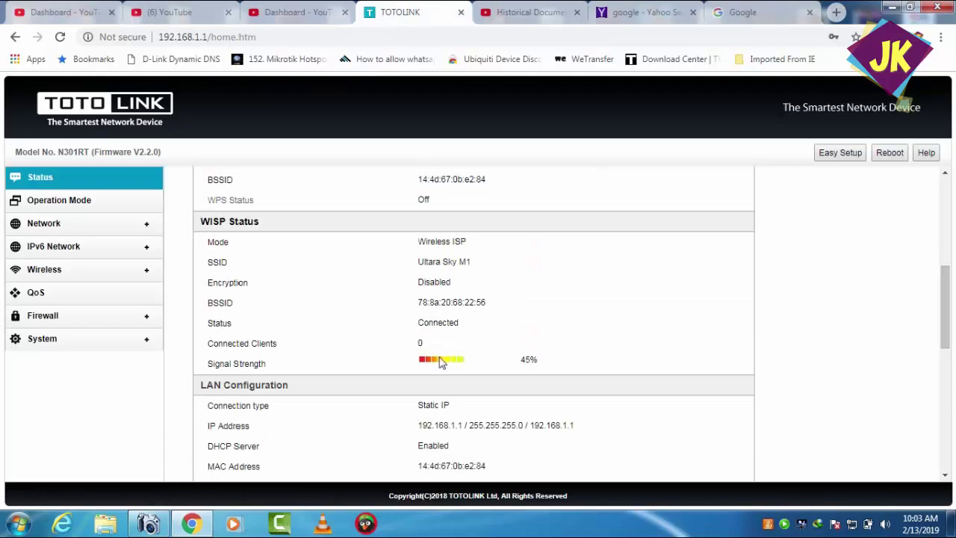